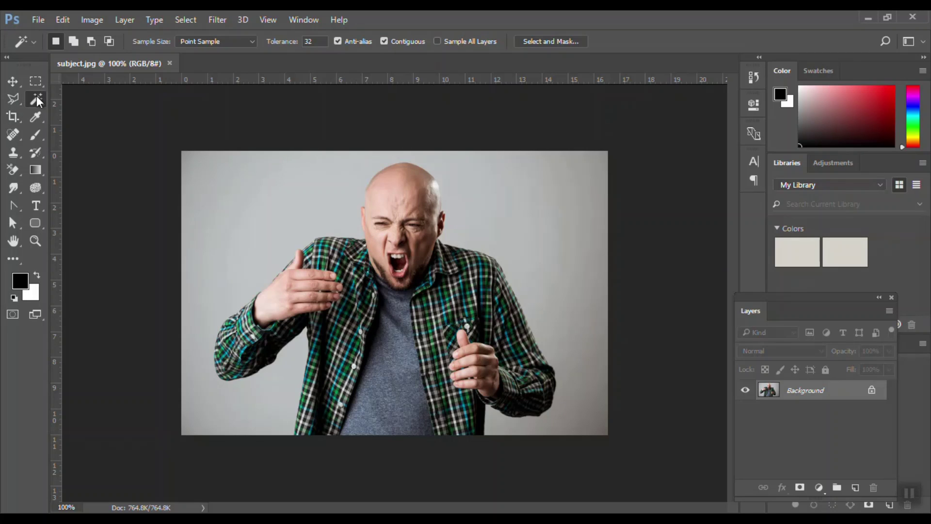
Step: Select the entire grey backdrop around the man with the Magic Wand and invert the selection to the man
drag(37, 96, 63, 111)
click(250, 209)
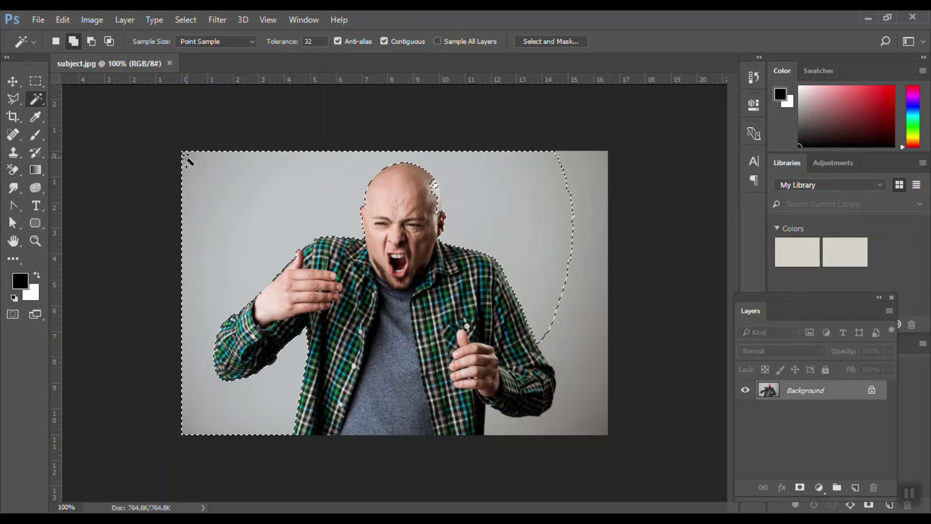
shift+click(588, 184)
shift+click(588, 430)
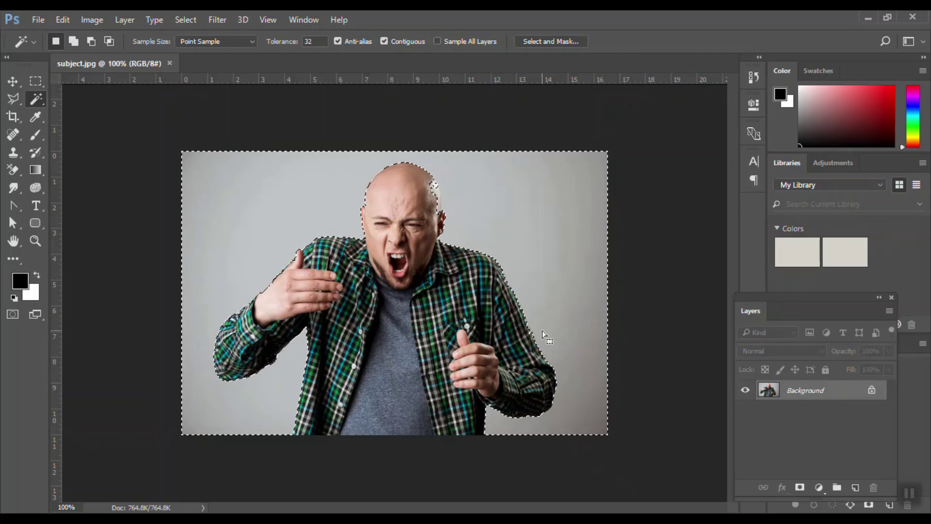
click(190, 20)
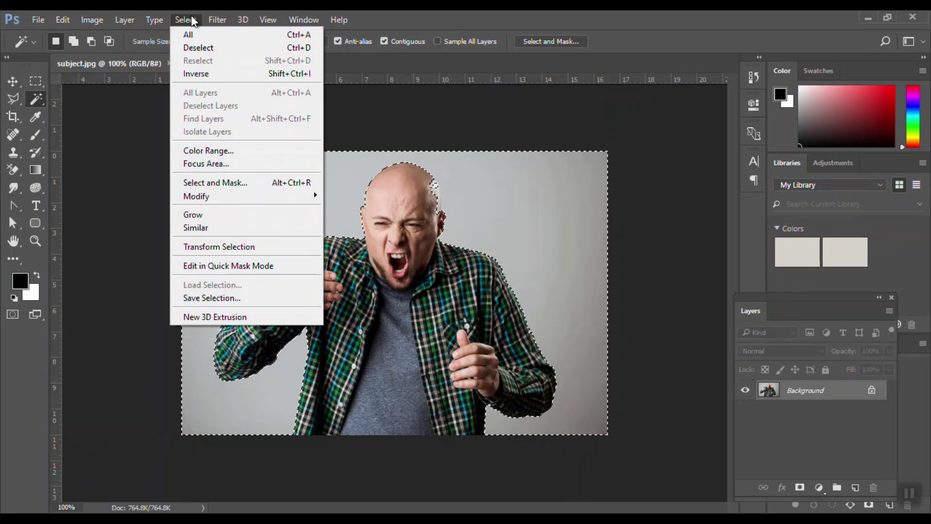
click(202, 73)
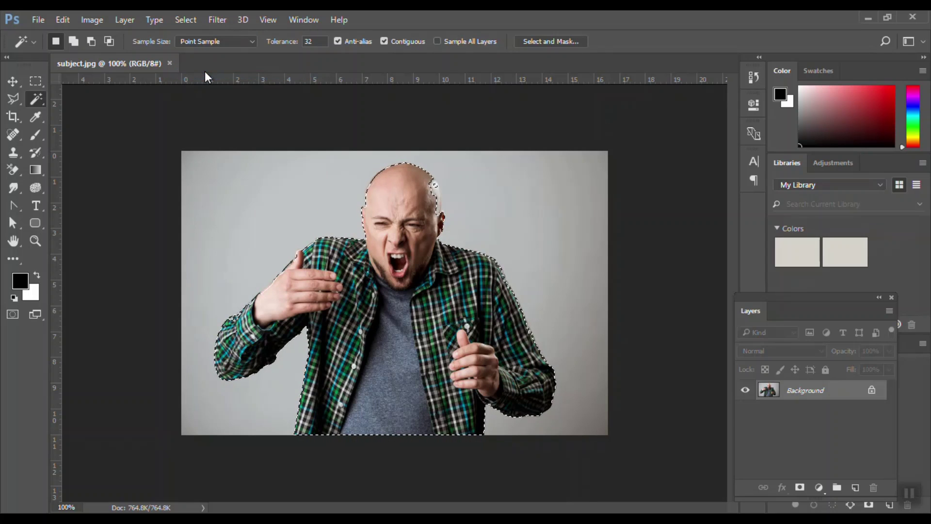
Step: Copy the selected man onto a new layer and delete the original Background layer
key(ctrl+j)
click(813, 417)
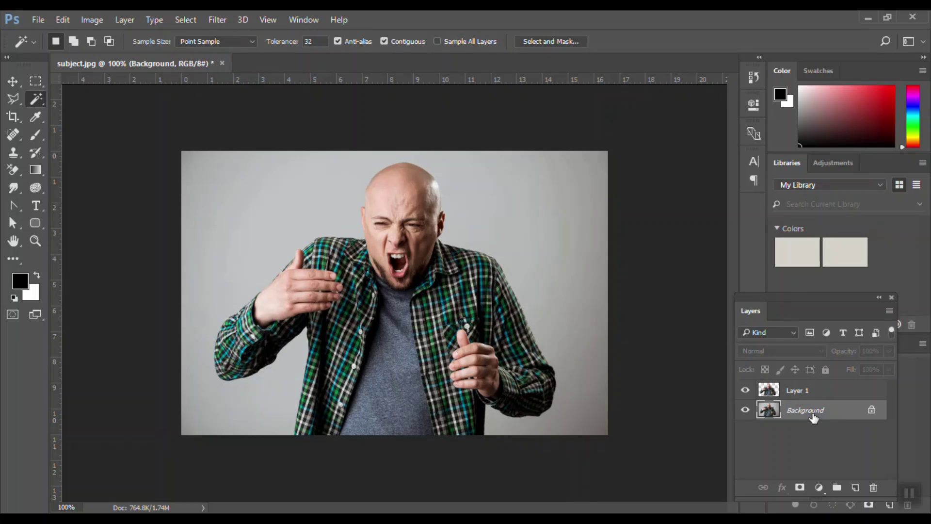
click(871, 487)
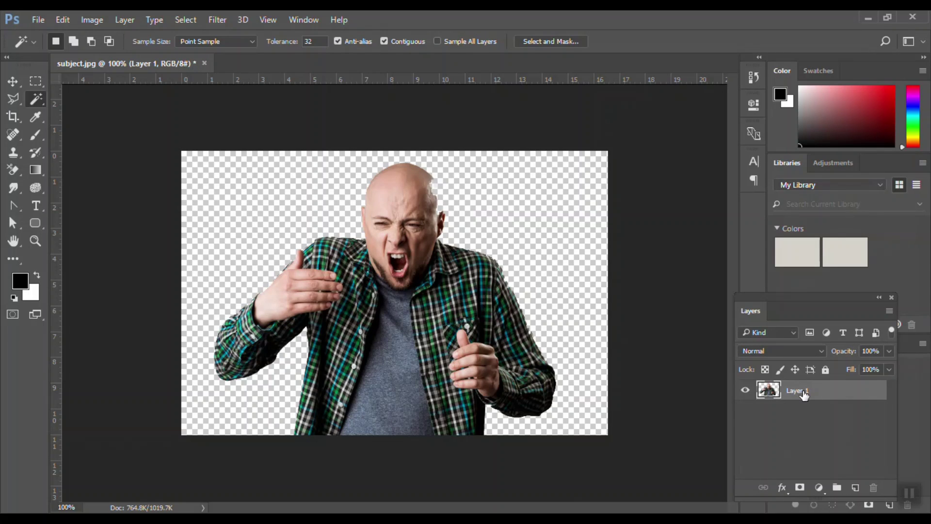
Step: Add a Solid Color fill layer in light yellow with a hue of 52°
click(820, 487)
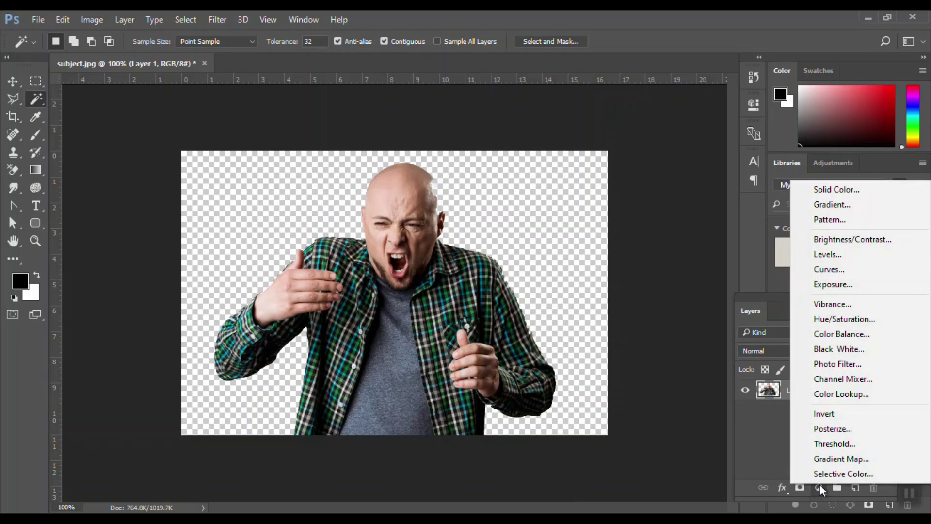
click(820, 193)
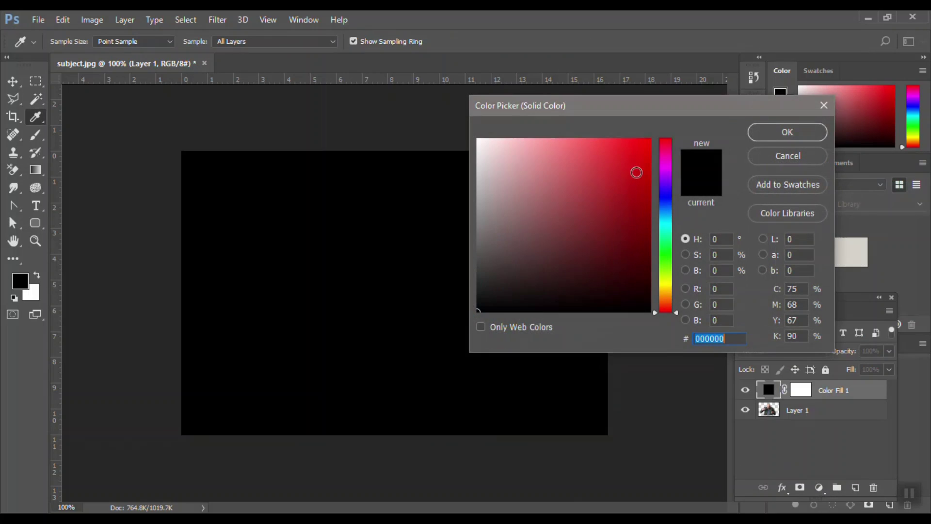
drag(671, 265, 671, 288)
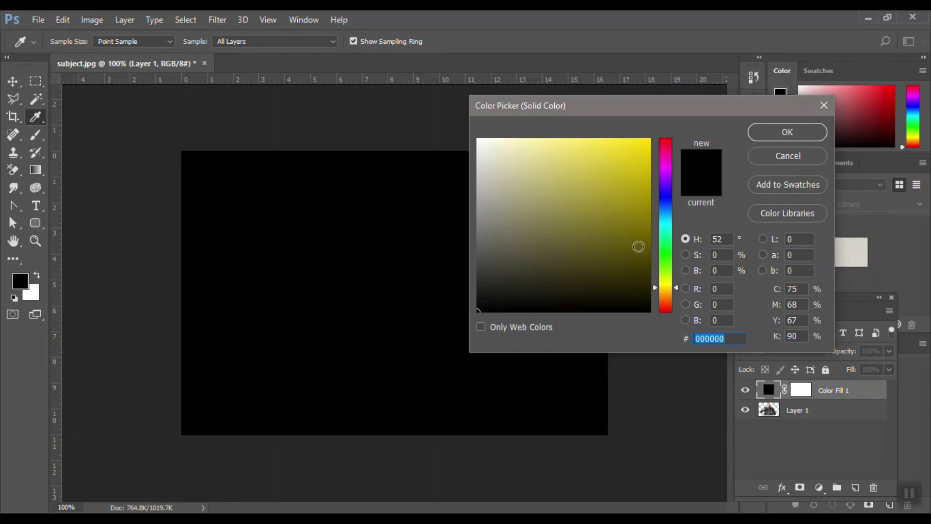
drag(567, 151, 564, 139)
click(782, 133)
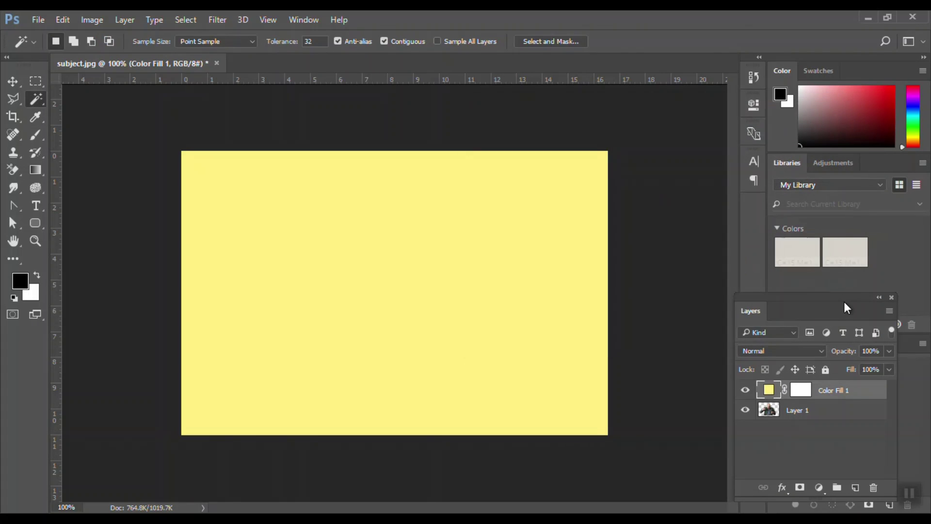
Step: Place the yellow fill layer beneath the man's cutout layer and rename it "background"
drag(833, 398, 829, 422)
double_click(825, 411)
text(backgr)
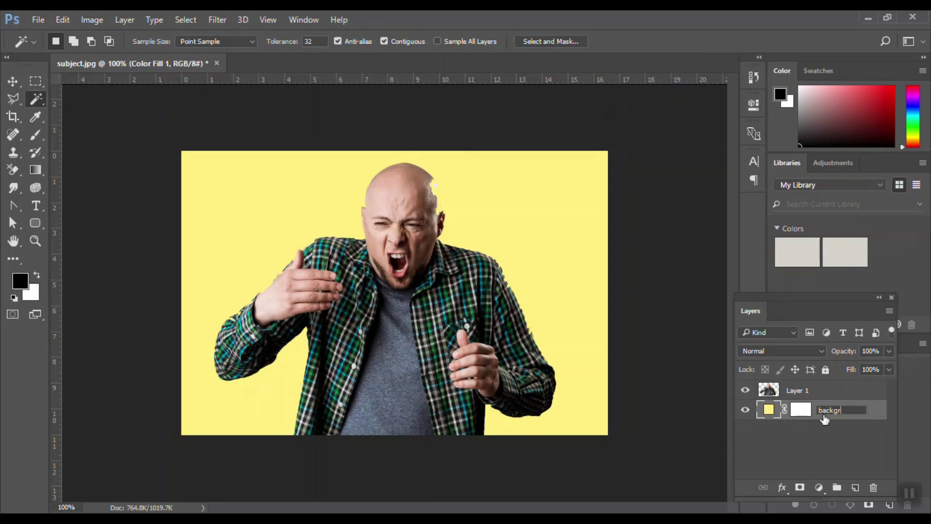
text(ound)
key(Return)
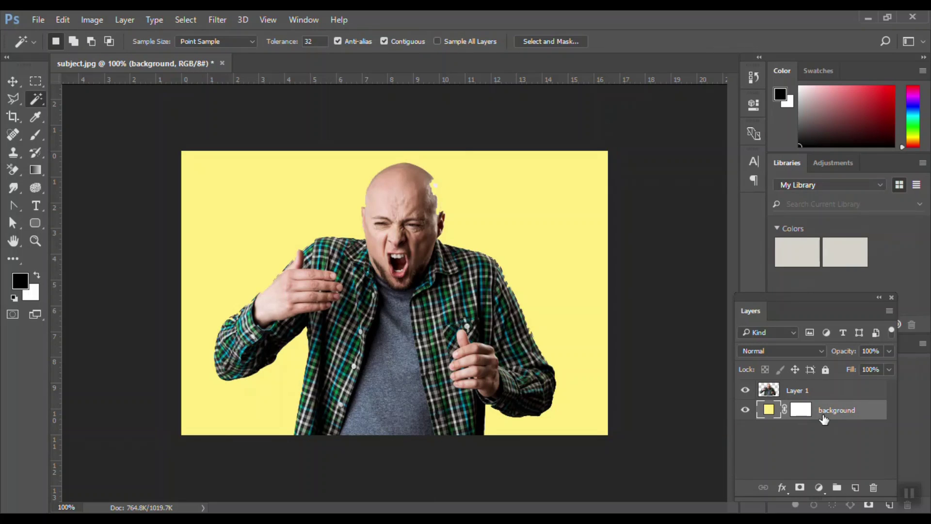
Step: Duplicate Layer 1, the man's cutout layer
click(799, 390)
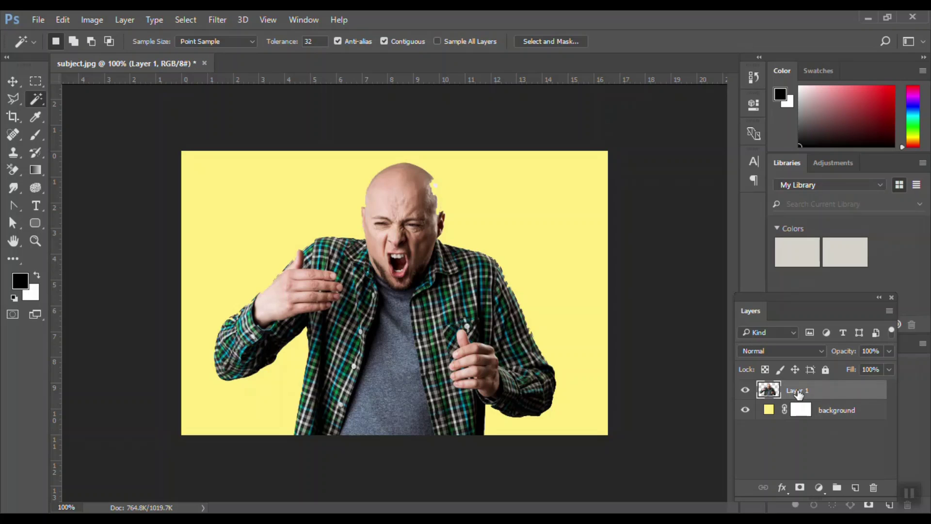
key(ctrl+j)
key(ctrl+z)
drag(843, 396, 855, 486)
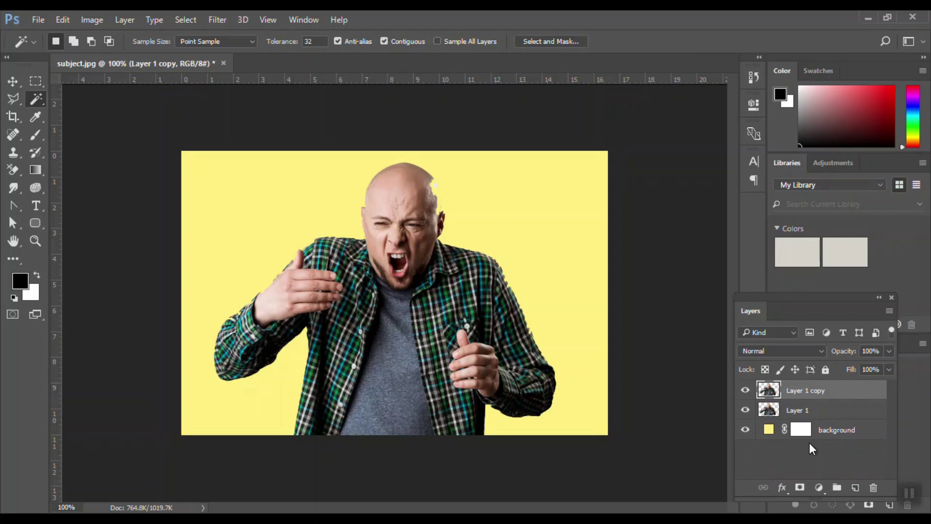
Step: Rename the lower cutout layer "liquify" and the upper copy "subject"
double_click(798, 410)
key(BackSpace)
text(liquify)
key(Return)
double_click(792, 391)
text(subject)
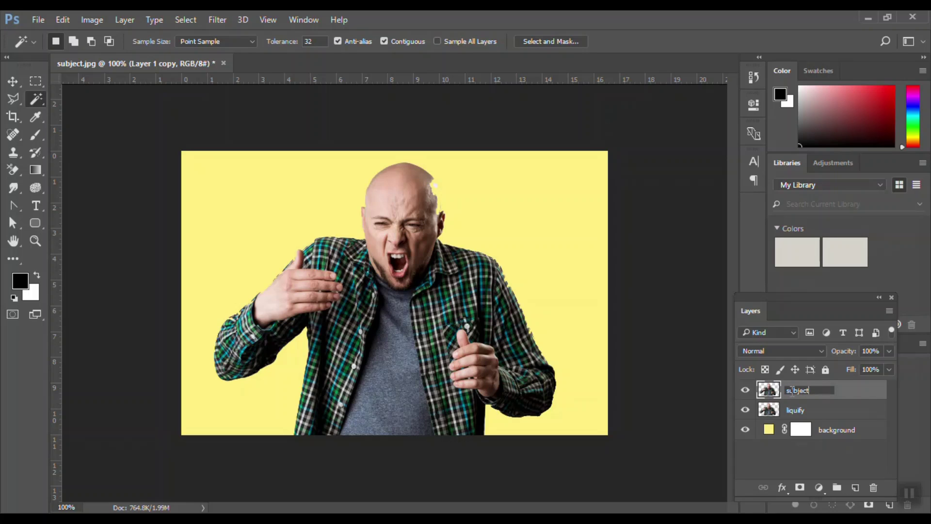
key(Return)
Step: Hide the subject layer and open the Liquify filter on the liquify layer
click(746, 391)
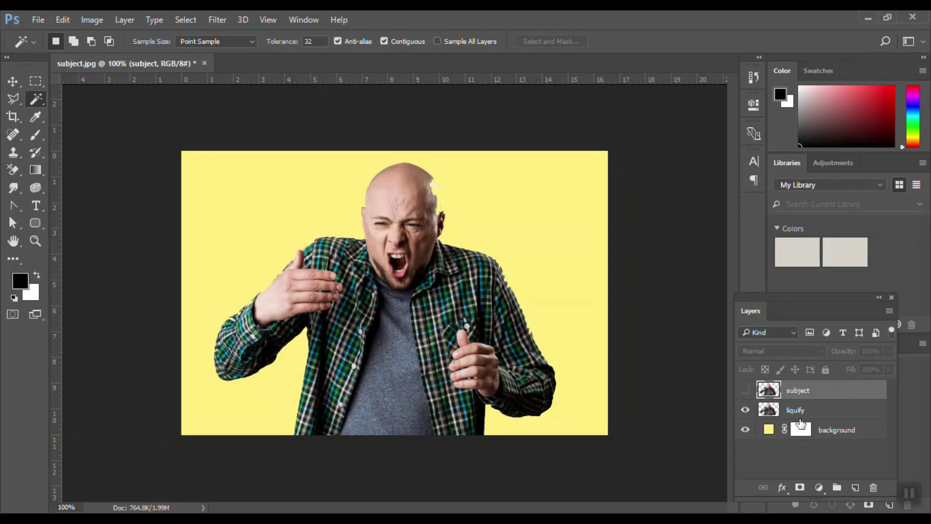
click(799, 412)
click(218, 20)
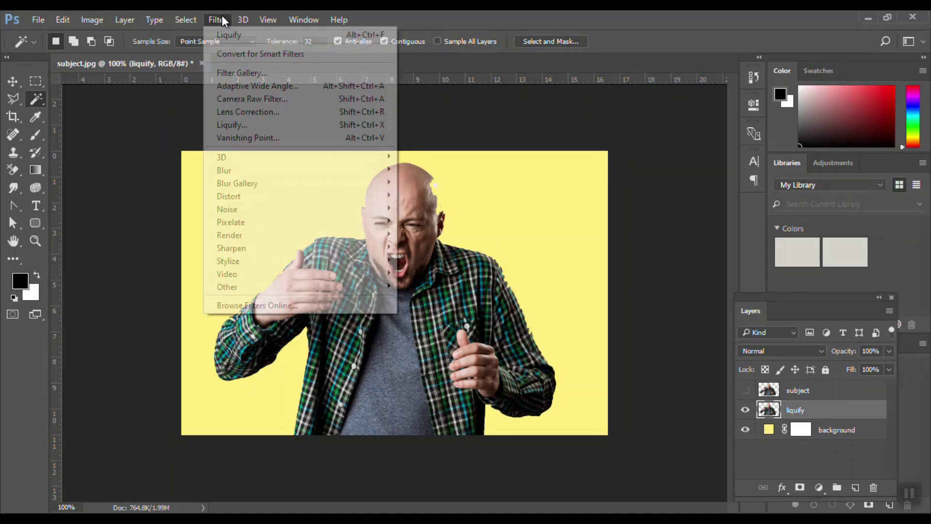
click(266, 125)
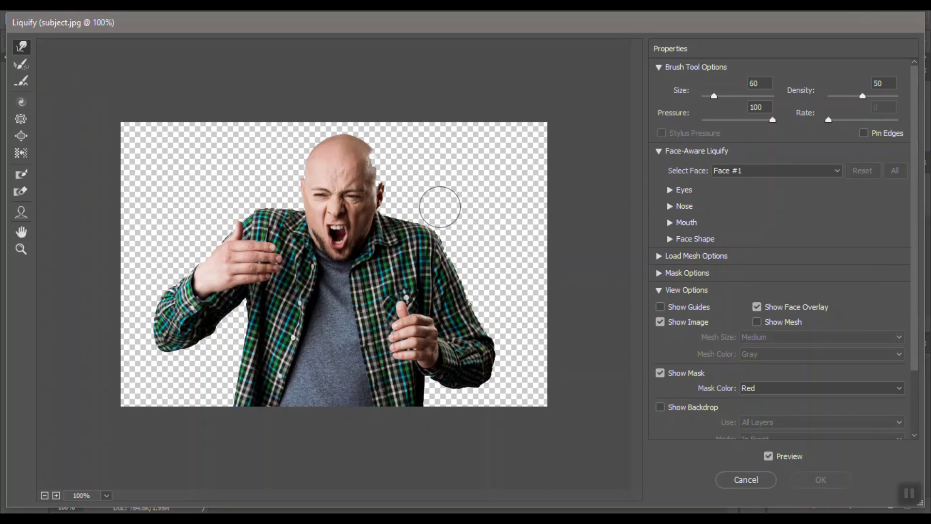
Step: Smear the back of the man's head, ear and neck outward and up to the right with Forward Warp at brush size 60
drag(377, 155, 389, 104)
drag(348, 145, 422, 110)
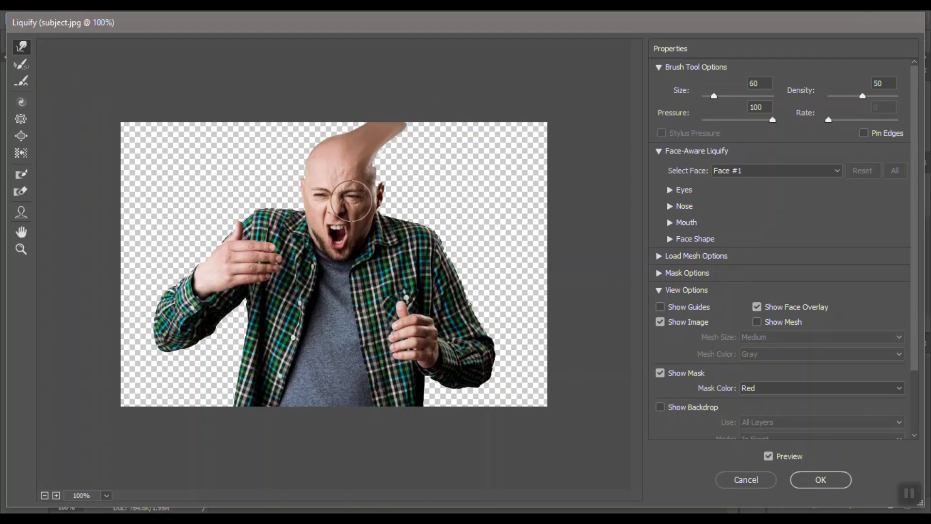
drag(394, 153, 475, 105)
drag(385, 176, 484, 110)
drag(391, 151, 406, 145)
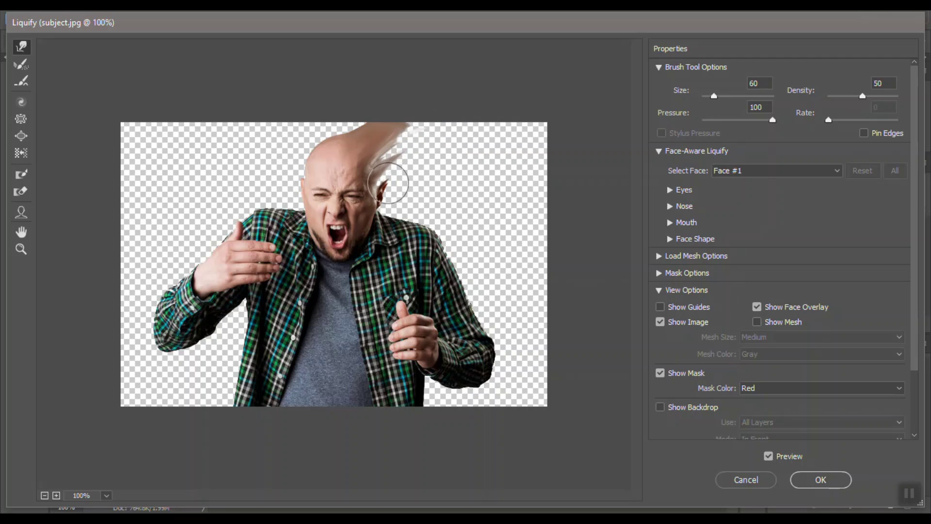
drag(368, 191, 492, 117)
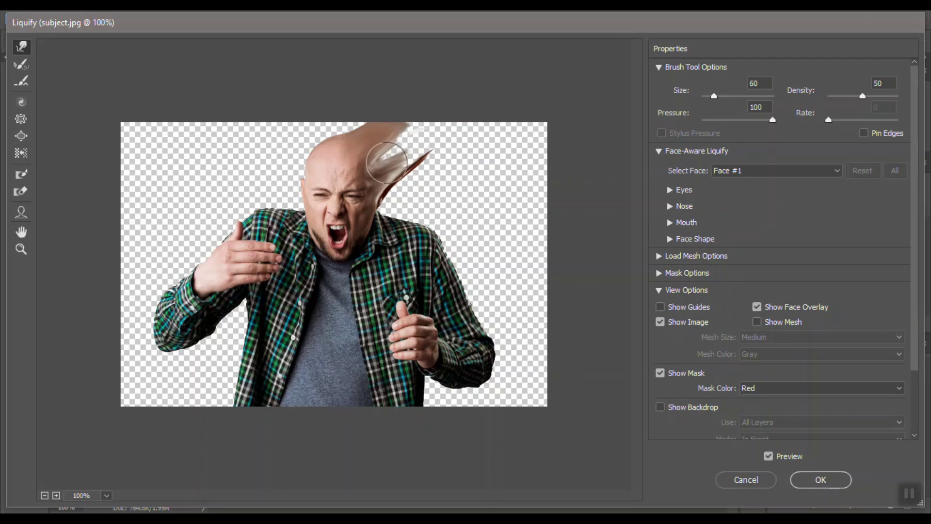
drag(387, 173, 454, 102)
drag(379, 208, 490, 143)
drag(394, 187, 473, 131)
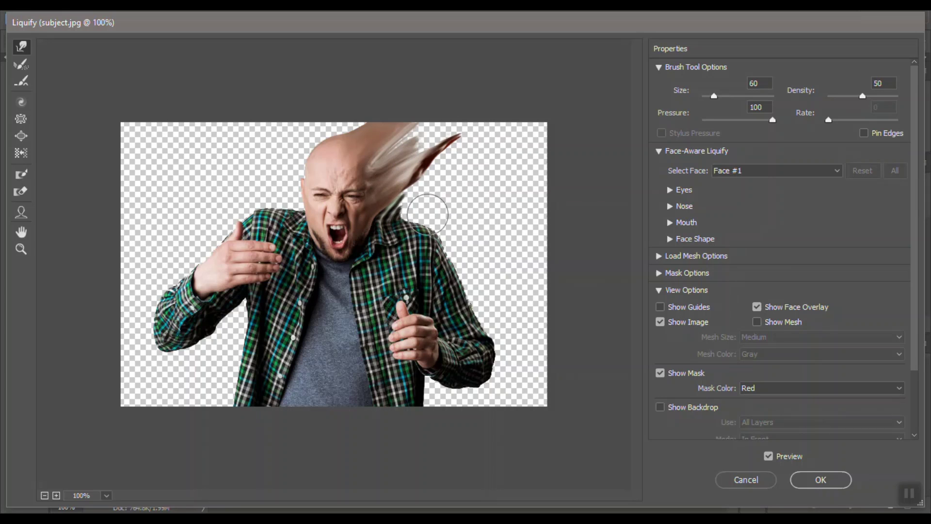
Step: Pull the shirt's right shoulder and upper sleeve outward into a row of jagged spikes with Forward Warp
drag(412, 202, 511, 157)
mouse_move(432, 234)
mouse_down()
mouse_move(546, 178)
mouse_move(500, 167)
mouse_up()
drag(422, 208, 483, 153)
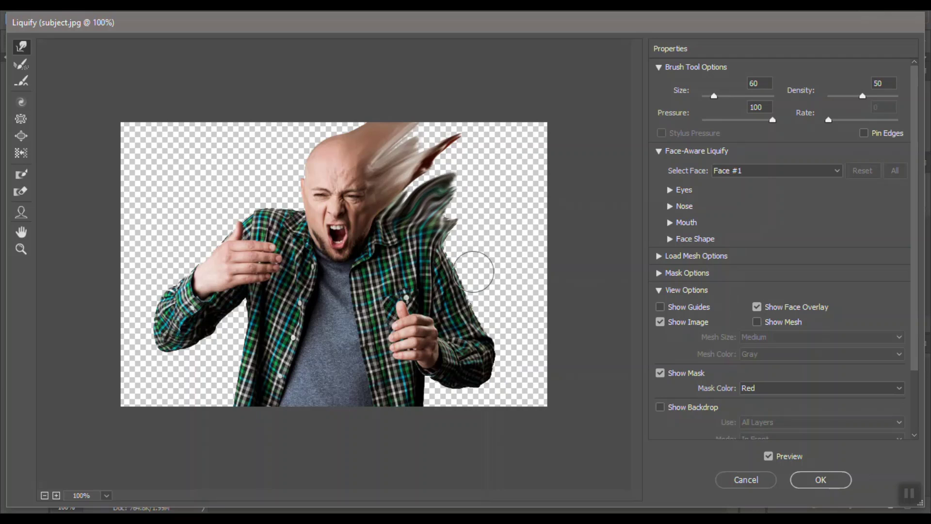
drag(465, 272, 517, 224)
drag(455, 228, 495, 195)
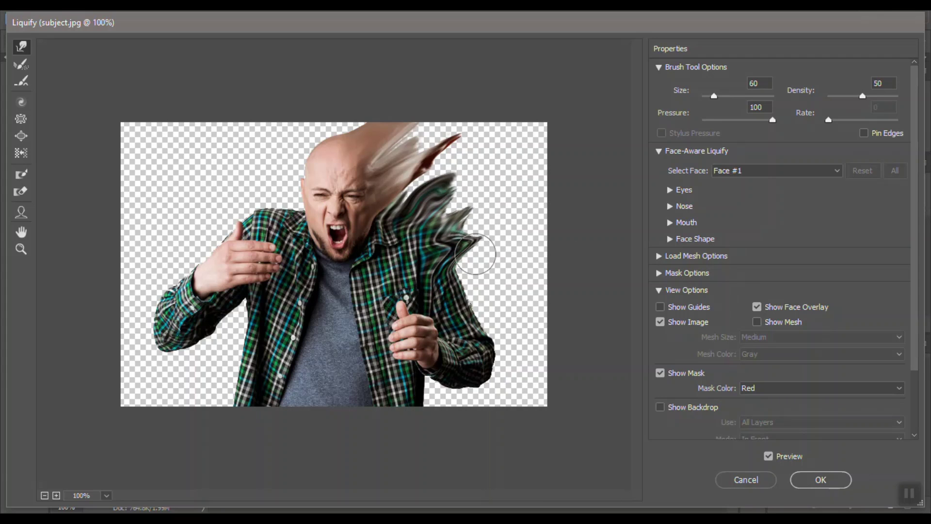
drag(440, 275, 502, 269)
drag(468, 308, 492, 297)
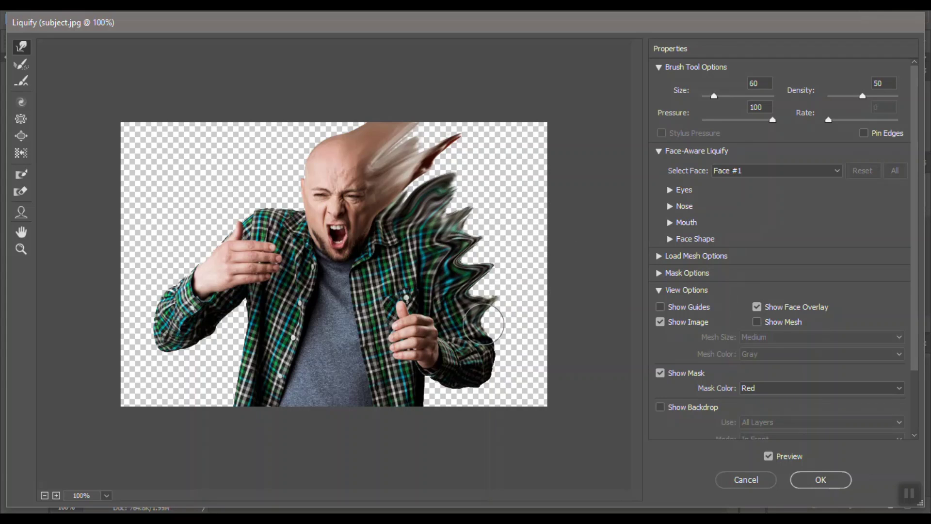
Step: Stretch the right elbow, lower sleeve and shirt hem down and outward toward the image's lower-right corner
mouse_move(471, 353)
mouse_down()
mouse_move(539, 355)
mouse_move(518, 391)
mouse_move(553, 443)
mouse_up()
drag(471, 381, 511, 440)
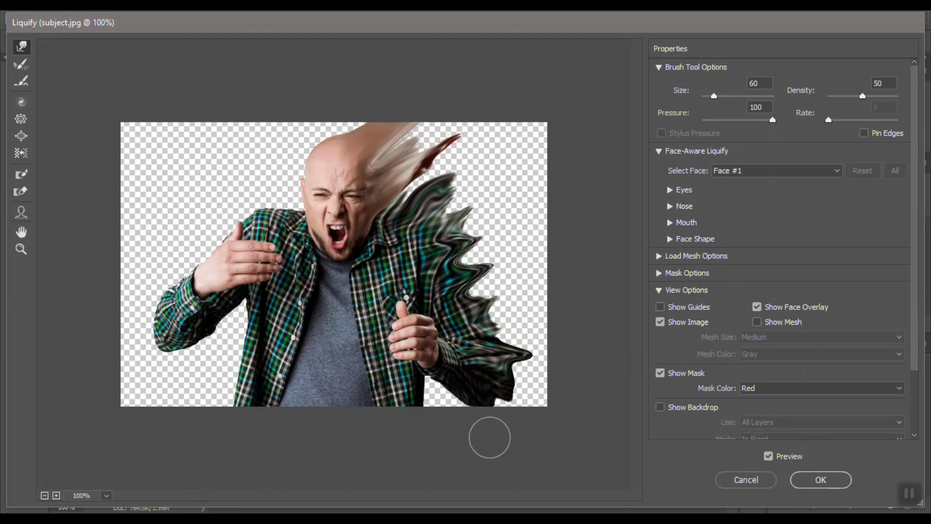
drag(422, 379, 443, 427)
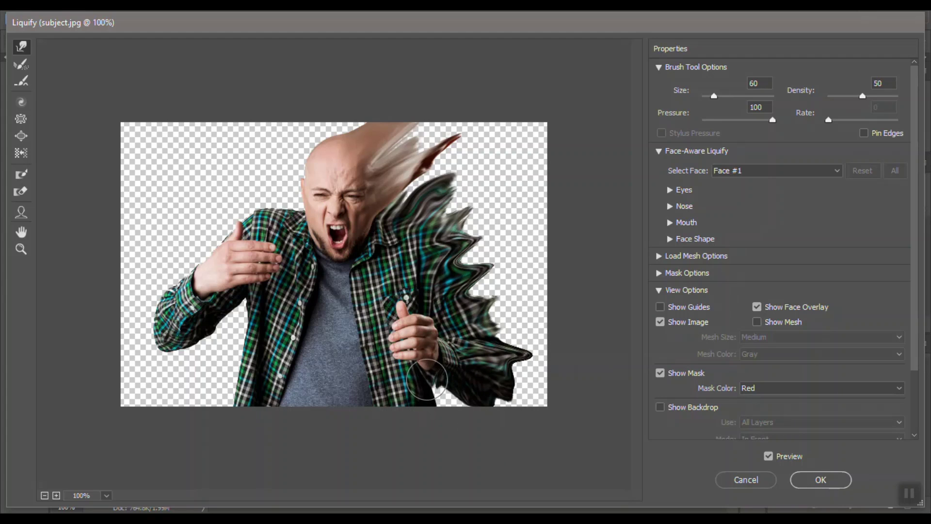
drag(430, 380, 476, 443)
drag(436, 405, 483, 459)
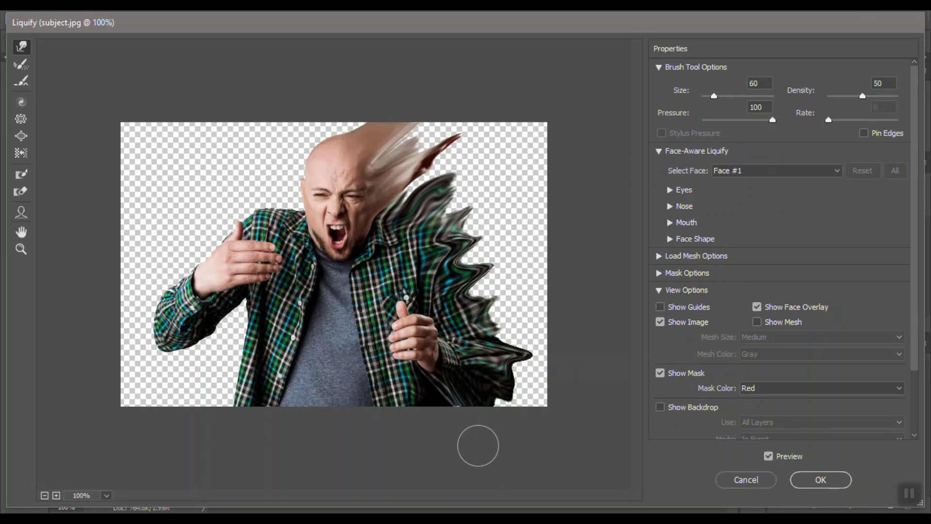
drag(511, 394, 561, 417)
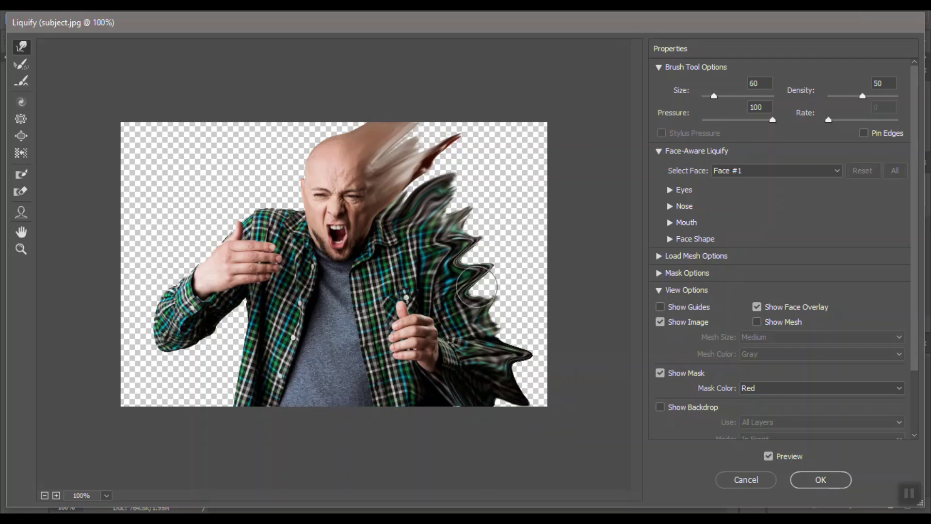
Step: Lengthen the existing spikes along the right shoulder and upper sleeve outward and upward
drag(477, 278, 557, 235)
drag(484, 241, 553, 188)
drag(458, 220, 585, 148)
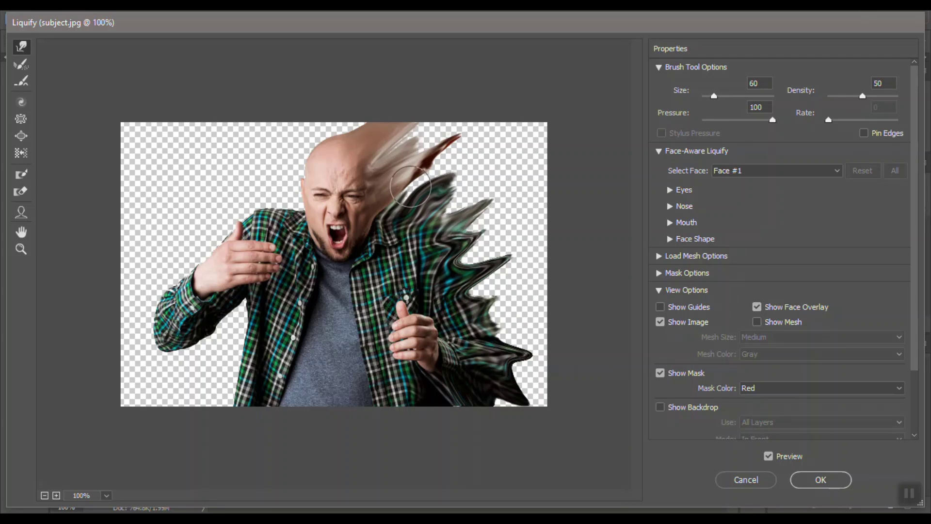
Step: Reduce the brush size to 40, refine the warp between neck and shoulder, and apply the Liquify filter
key(bracketleft)
key(bracketleft)
drag(401, 198, 441, 160)
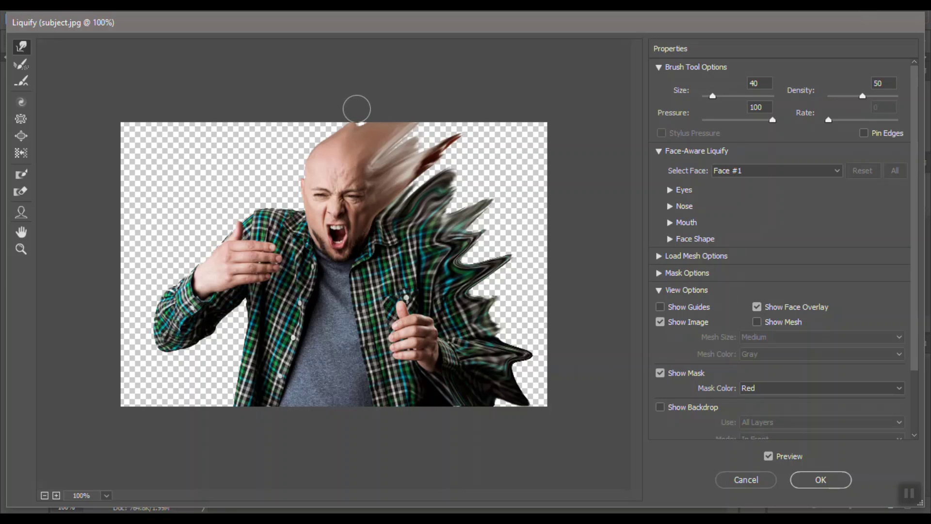
click(819, 480)
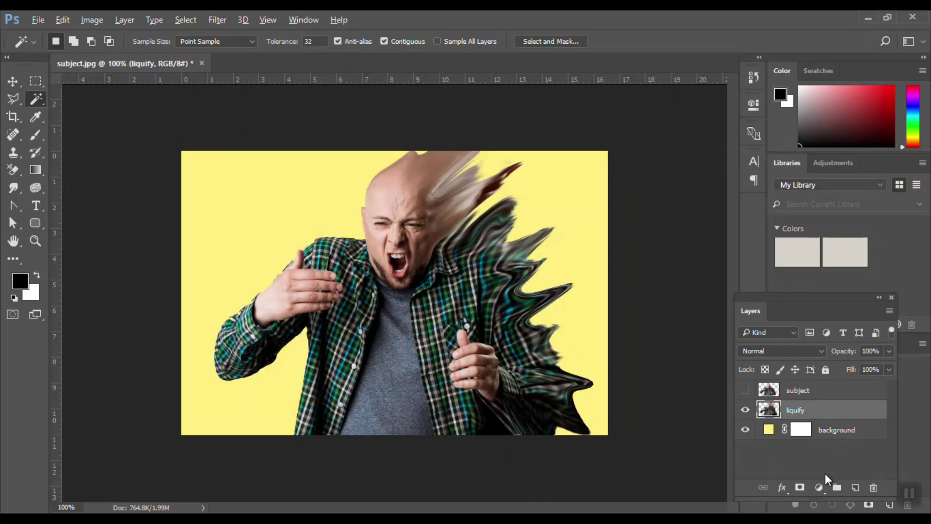
Step: Add a black mask to the liquify layer, then show the subject layer and give it a white mask
alt+click(801, 491)
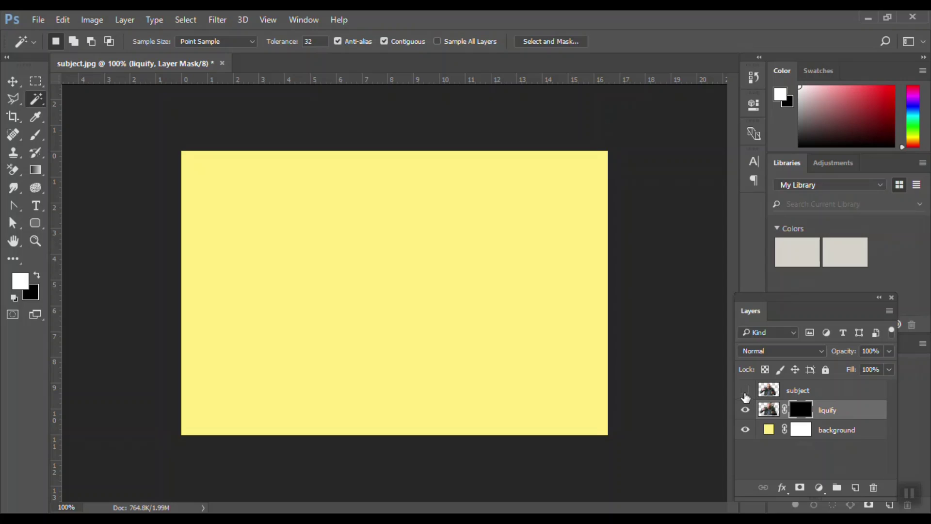
click(745, 391)
click(809, 391)
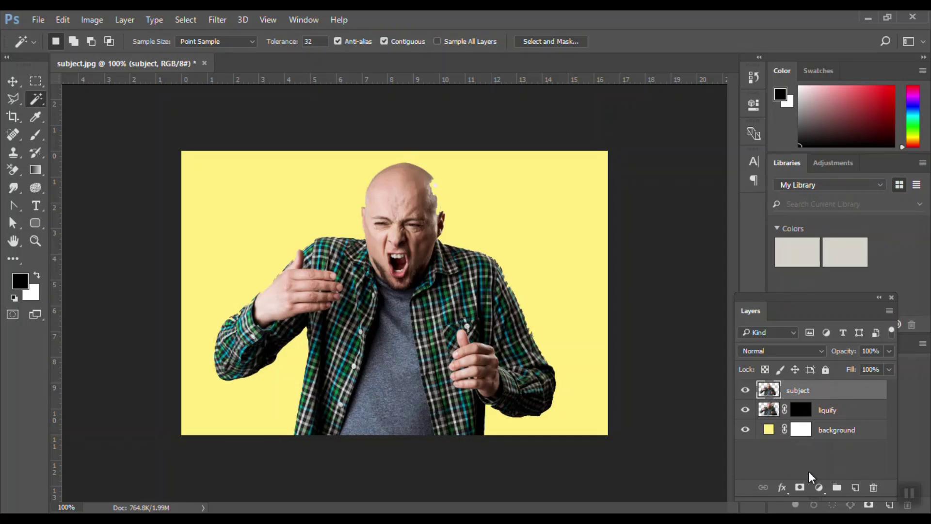
click(801, 487)
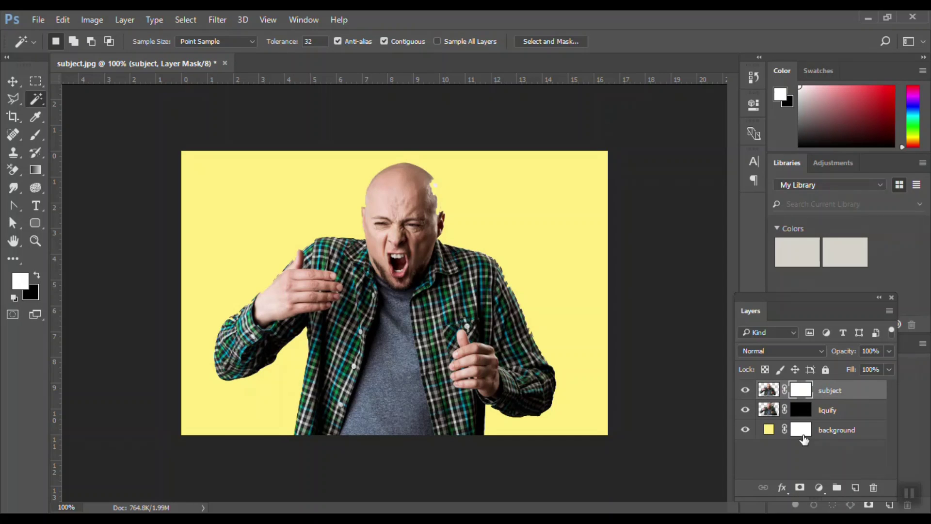
Step: Target the subject layer's mask with black as the foreground colour and activate the Brush tool
click(769, 391)
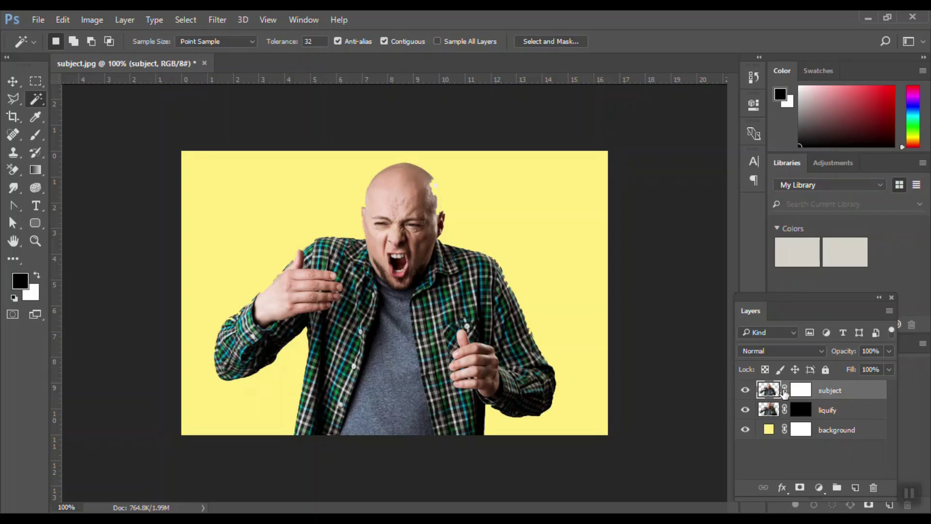
click(800, 391)
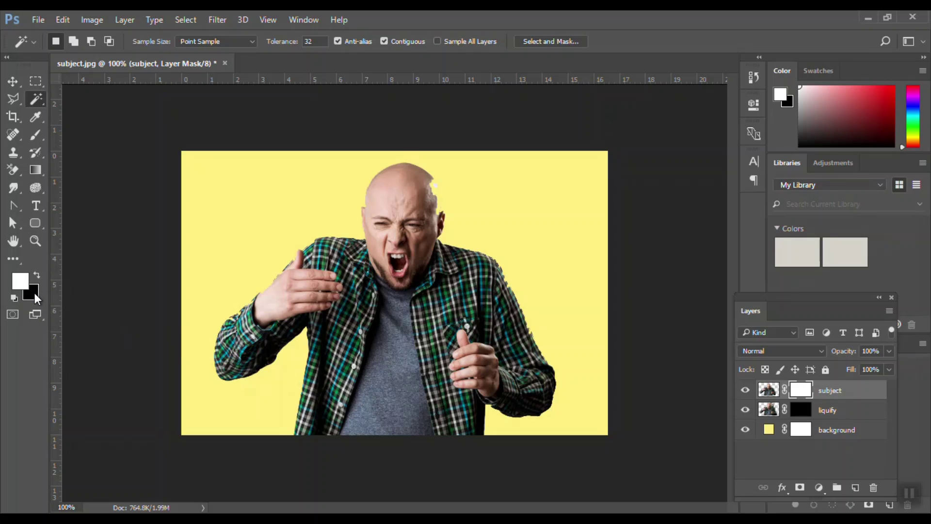
key(x)
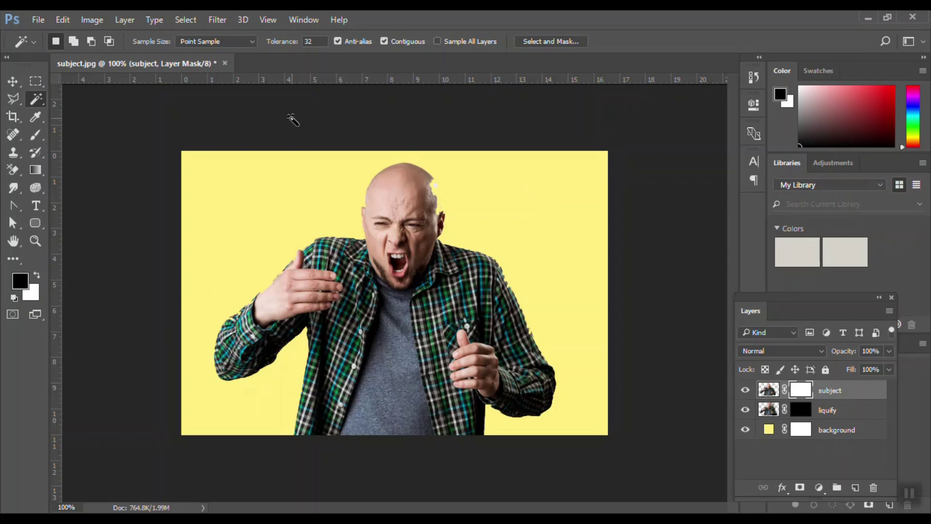
key(b)
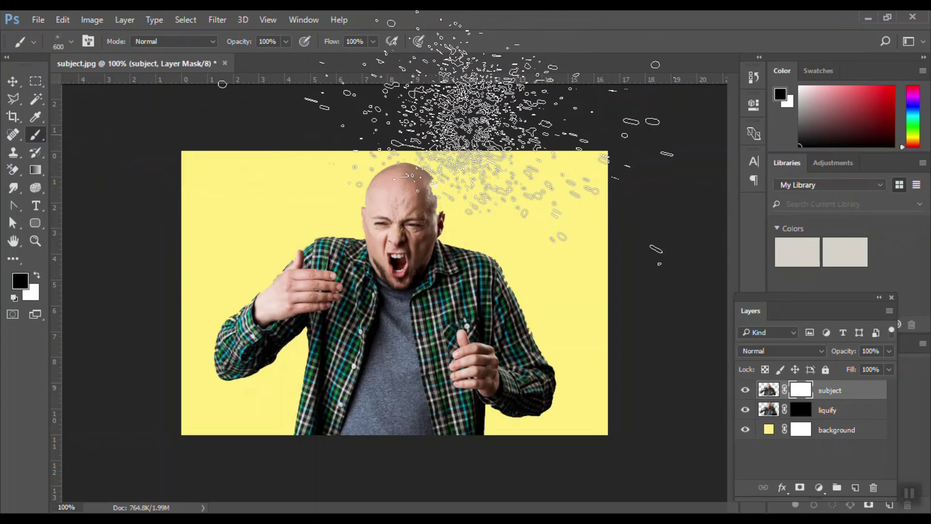
Step: Switch the brush tip to a soft round brush and set its size to 100 px
key(bracketleft)
key(bracketleft)
key(bracketleft)
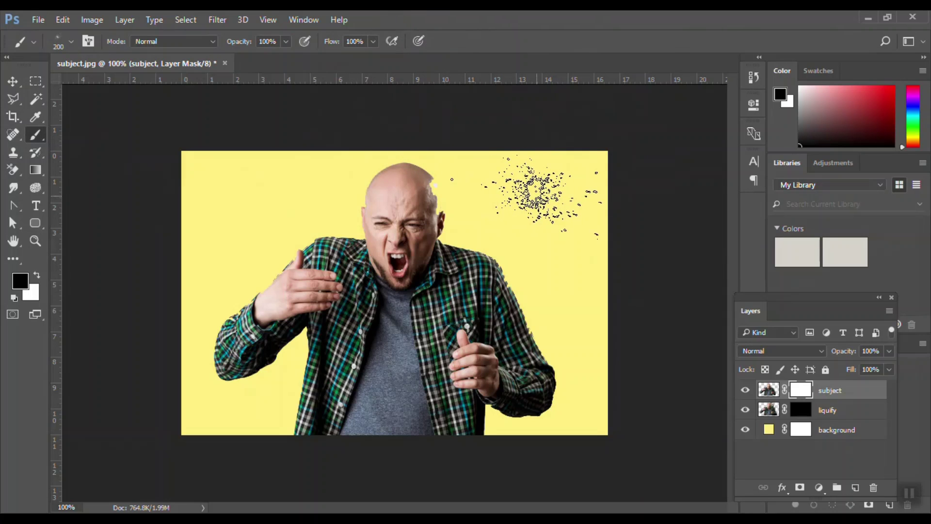
click(70, 40)
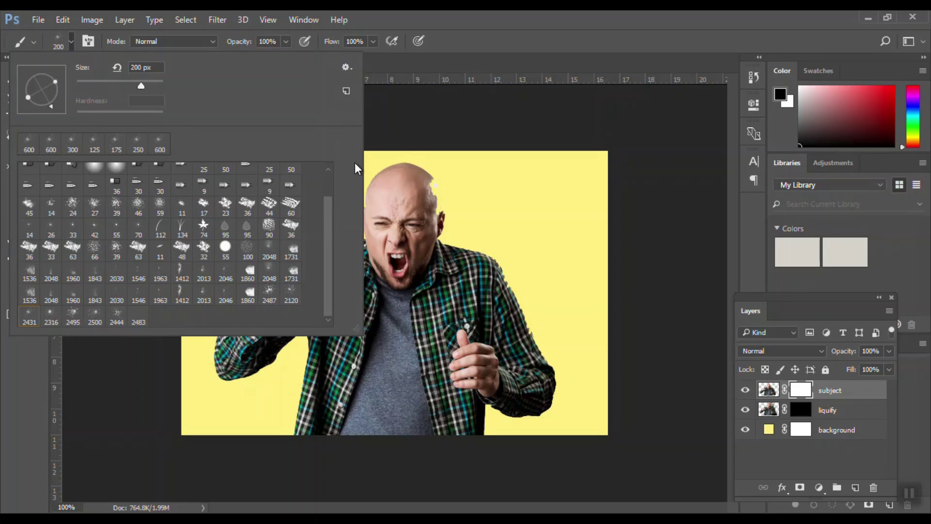
drag(328, 218, 327, 169)
double_click(115, 177)
key(bracketleft)
key(bracketleft)
key(bracketleft)
key(bracketleft)
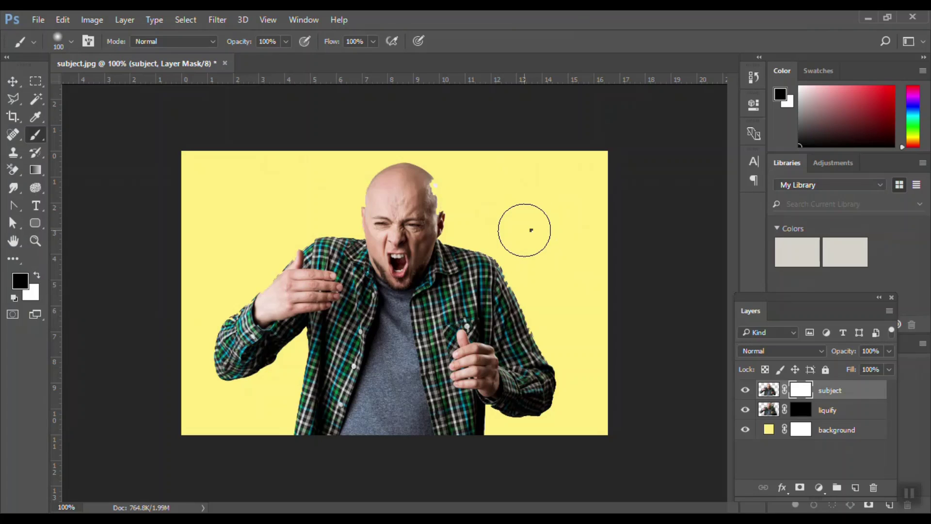
right_click(531, 229)
click(868, 246)
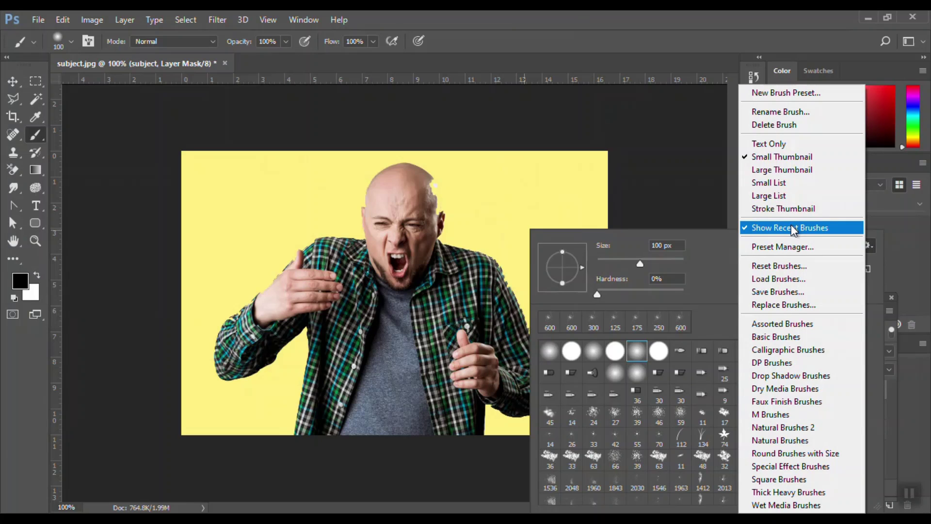
click(781, 279)
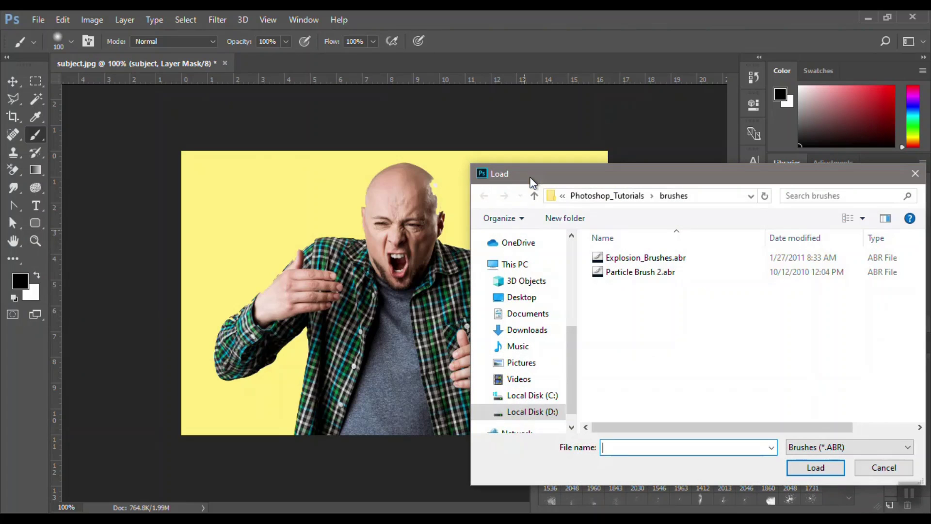
click(632, 276)
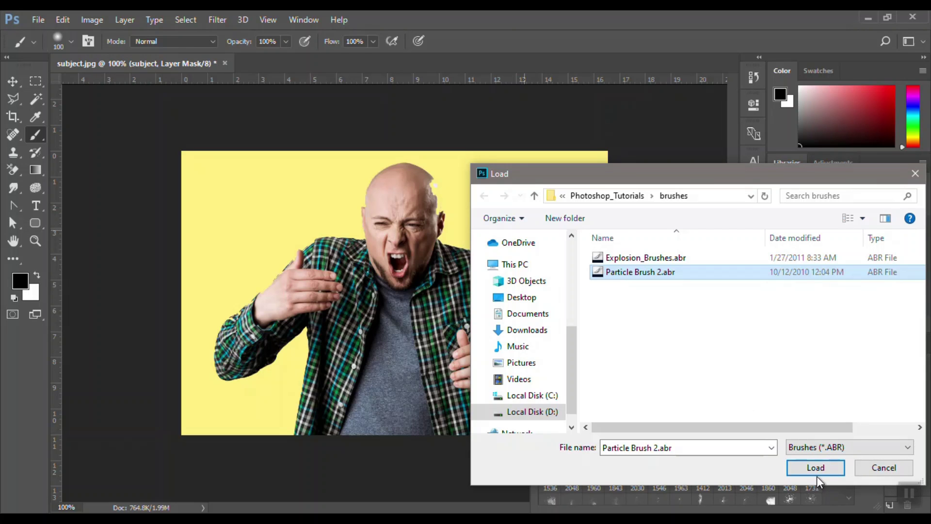
click(881, 470)
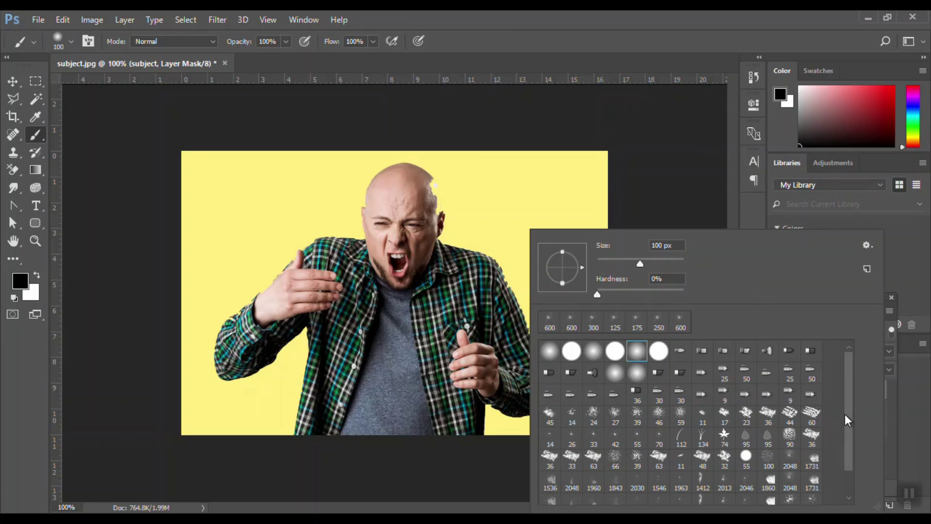
Step: Choose the 2431 particle brush tip, undo any stray dab on the mask, and reduce the brush size to 200 px
drag(847, 419, 852, 483)
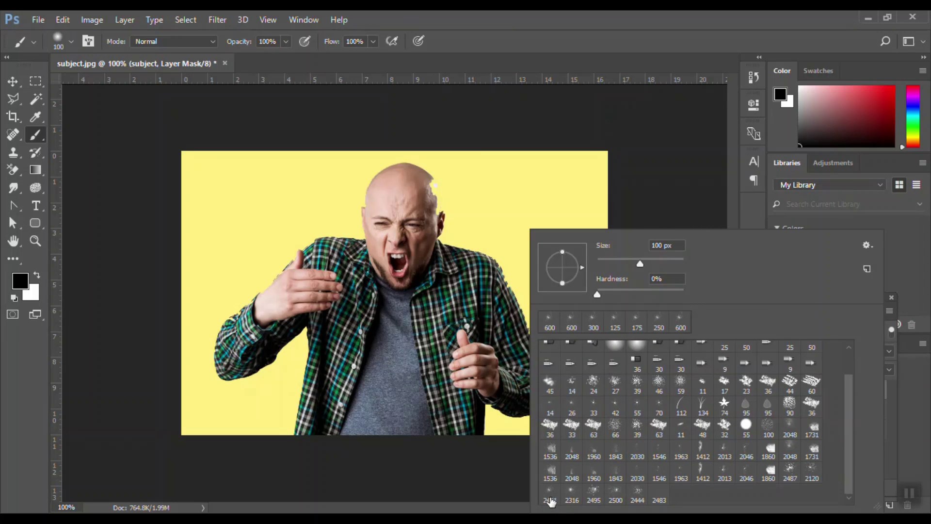
click(640, 108)
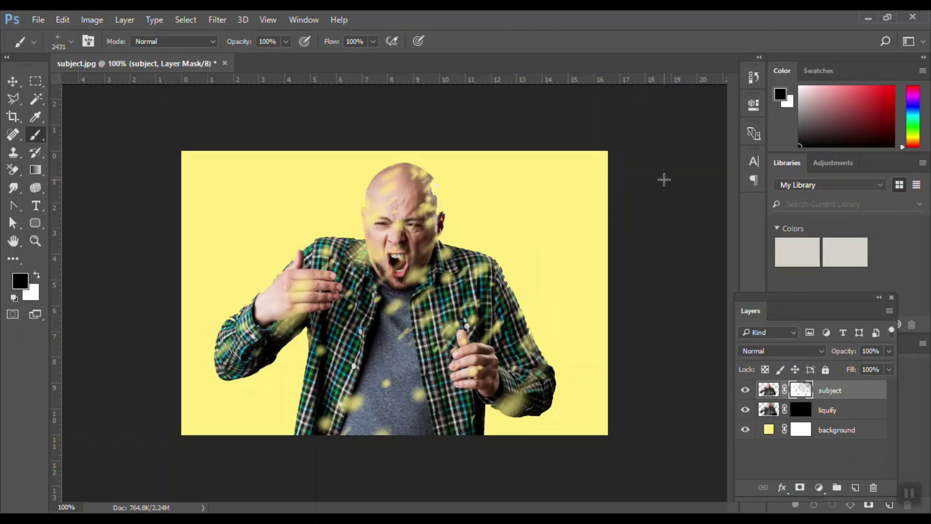
key(ctrl+z)
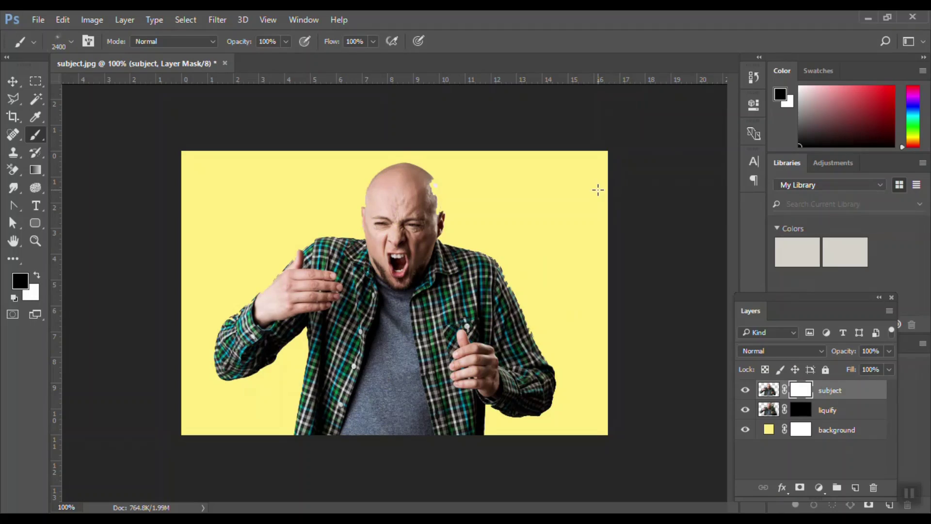
key(bracketleft)
key(bracketleft)
key(bracketleft)
key(bracketleft)
key(bracketleft)
key(bracketleft)
key(bracketleft)
key(bracketleft)
key(bracketleft)
key(bracketleft)
key(bracketleft)
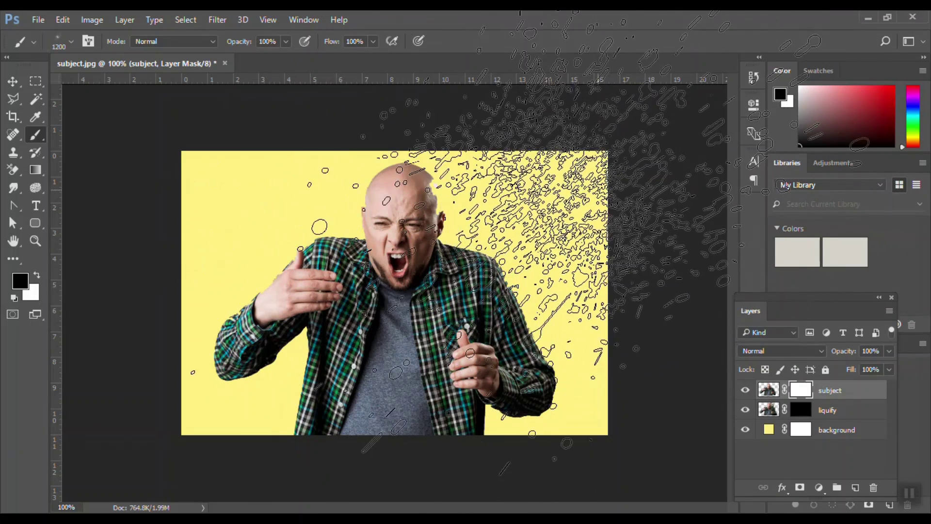
key(bracketleft)
key(bracketleft)
key(bracketleft)
key(bracketleft)
key(bracketleft)
key(bracketleft)
key(bracketleft)
key(bracketleft)
key(bracketleft)
key(bracketleft)
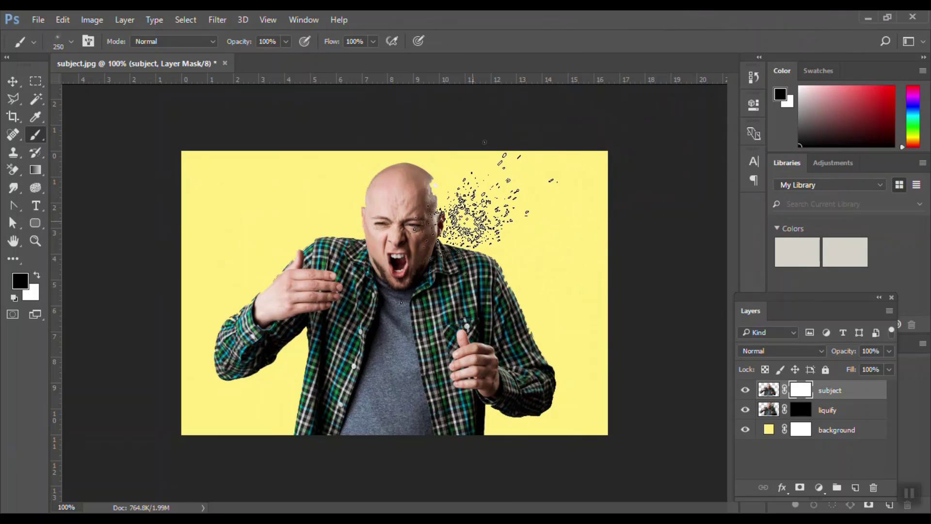
key(bracketleft)
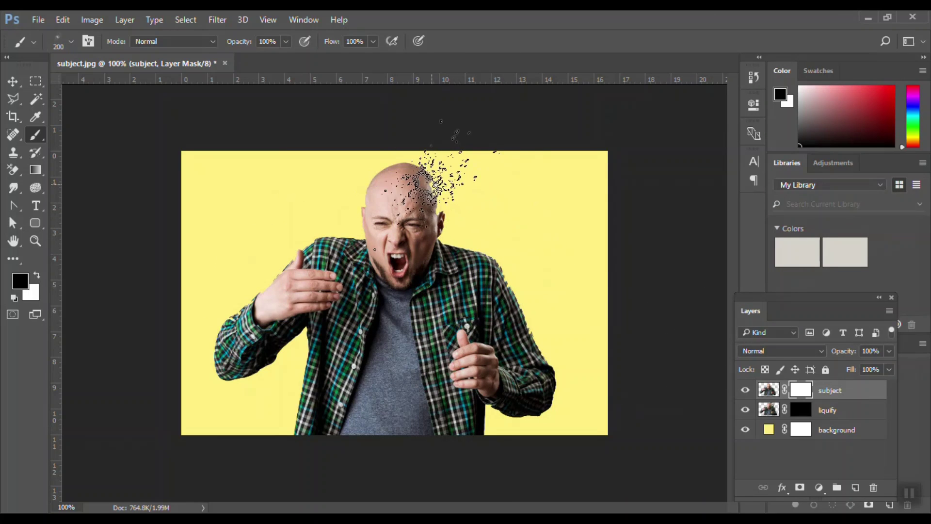
Step: Paint black particles on the subject mask from the head's right edge over the shoulder and down the sleeve, rotating the brush tip between strokes
mouse_move(420, 165)
mouse_down()
mouse_move(449, 187)
mouse_move(453, 241)
mouse_move(478, 209)
mouse_move(509, 262)
mouse_move(515, 278)
mouse_move(491, 293)
mouse_move(468, 289)
mouse_move(453, 252)
mouse_move(519, 258)
mouse_move(506, 254)
mouse_up()
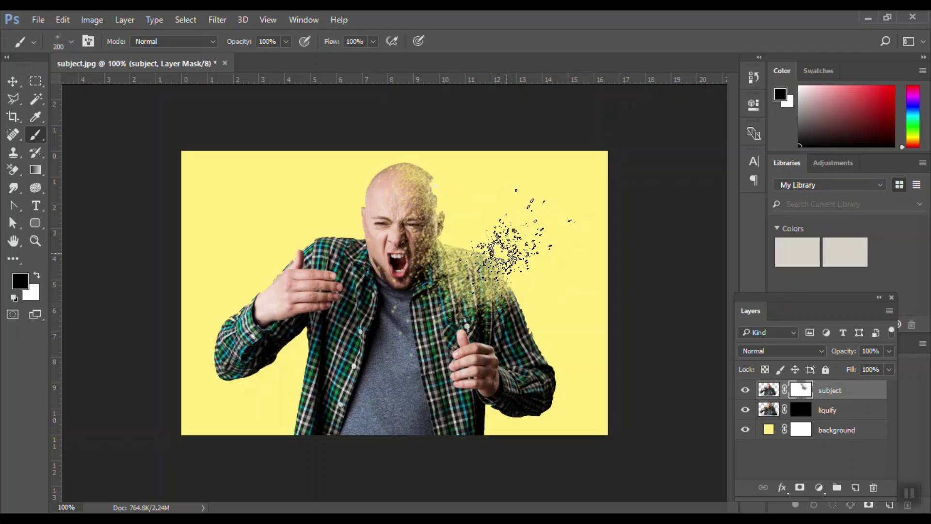
right_click(513, 232)
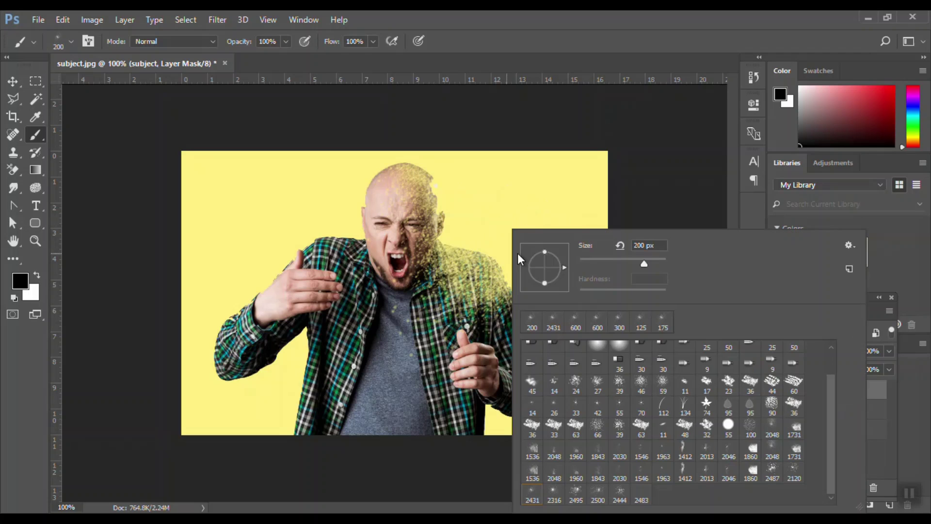
mouse_move(564, 270)
mouse_down()
mouse_move(514, 263)
mouse_move(568, 291)
mouse_move(553, 283)
mouse_up()
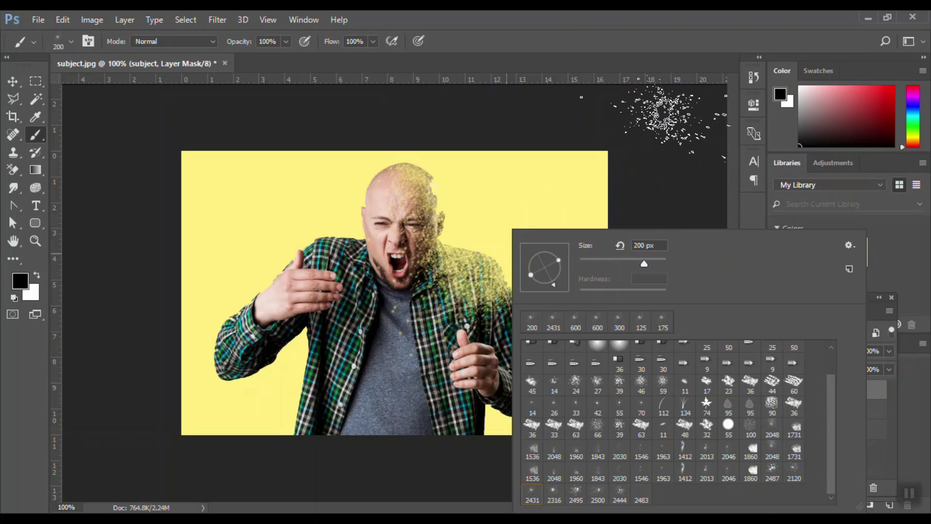
click(706, 215)
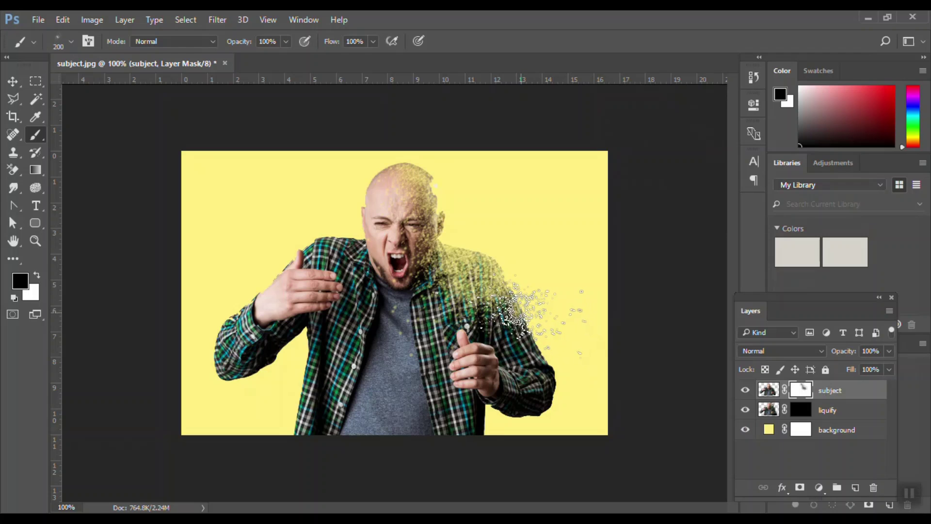
mouse_move(524, 327)
mouse_down()
mouse_move(563, 360)
mouse_move(561, 369)
mouse_move(537, 372)
mouse_move(575, 396)
mouse_move(539, 402)
mouse_up()
Step: Scatter more black particles over the right sleeve, elbow and shirt hem on the subject mask, varying the brush tip's angle
right_click(480, 305)
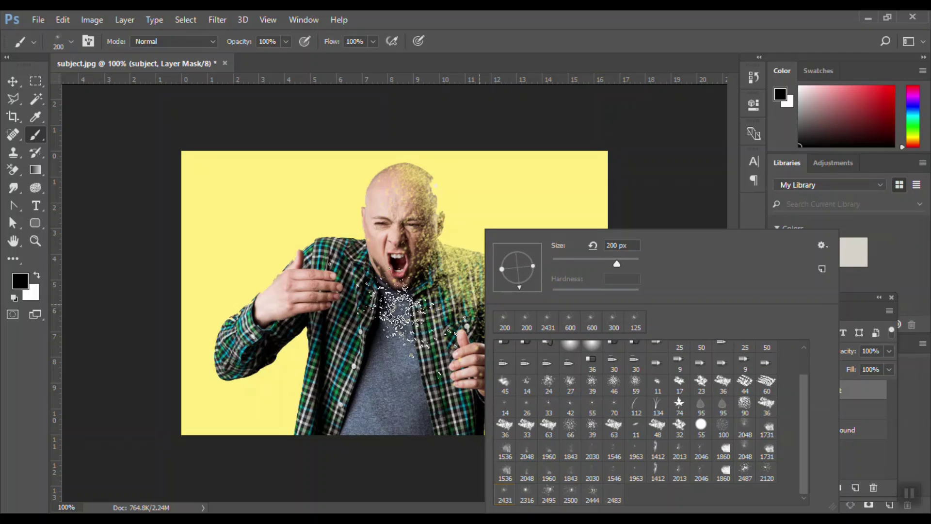
drag(515, 287, 509, 287)
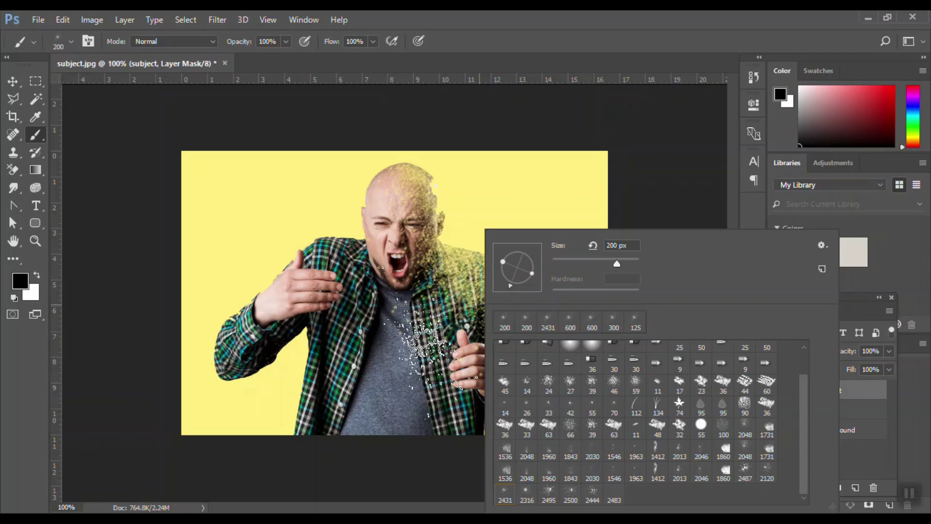
click(677, 146)
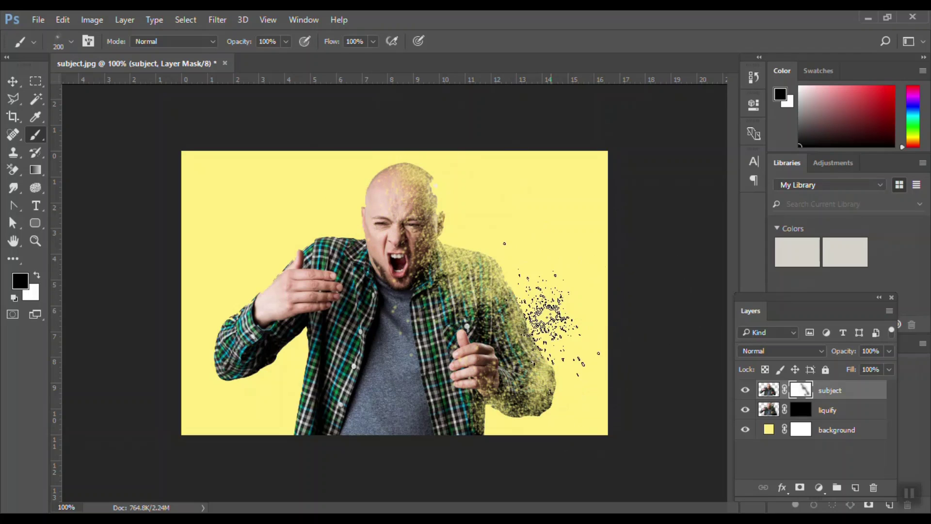
right_click(543, 289)
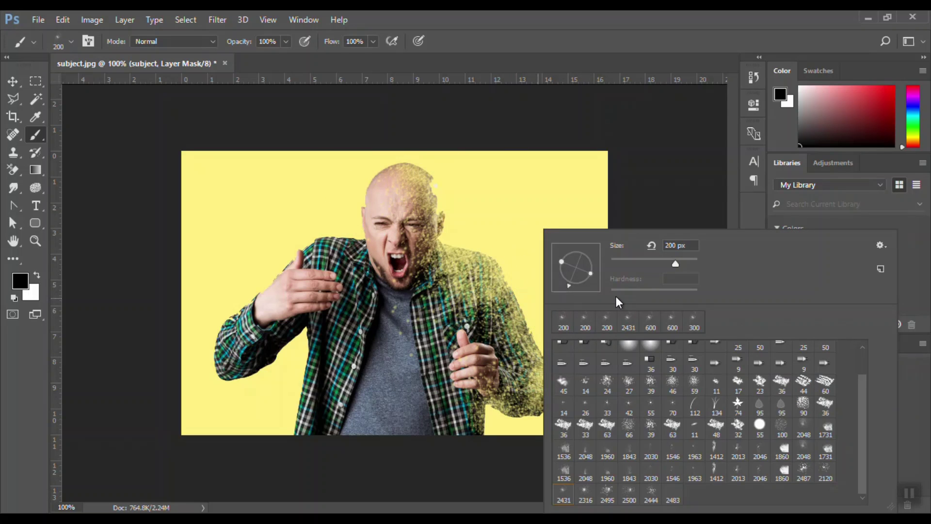
click(596, 263)
click(678, 127)
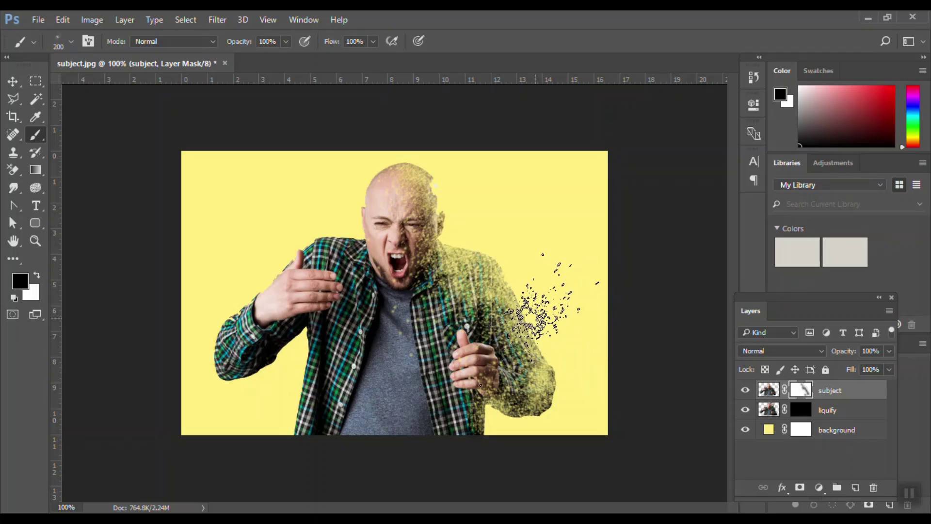
right_click(553, 315)
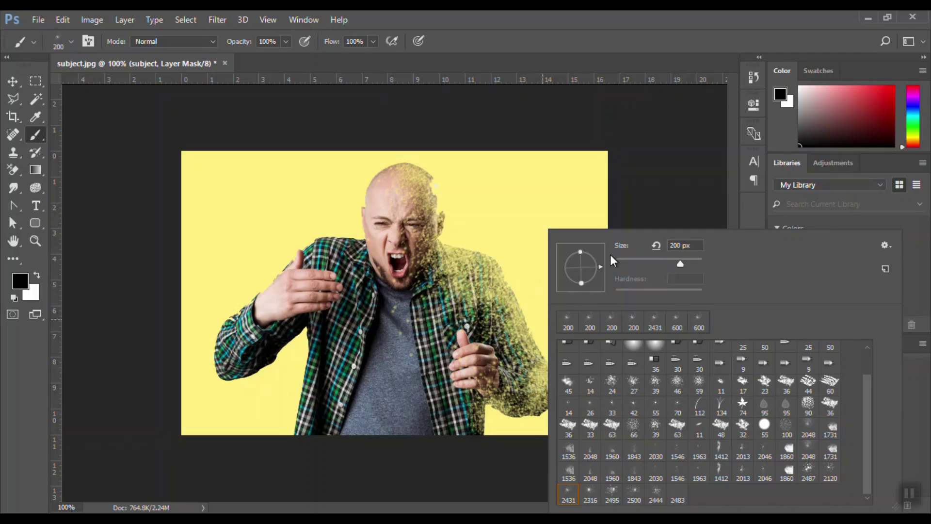
drag(604, 268, 605, 277)
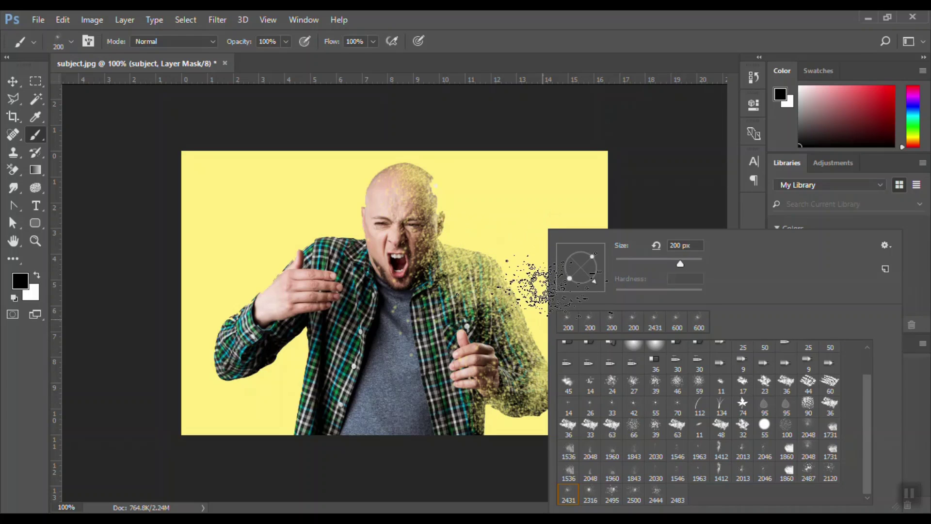
drag(593, 284, 590, 284)
click(644, 149)
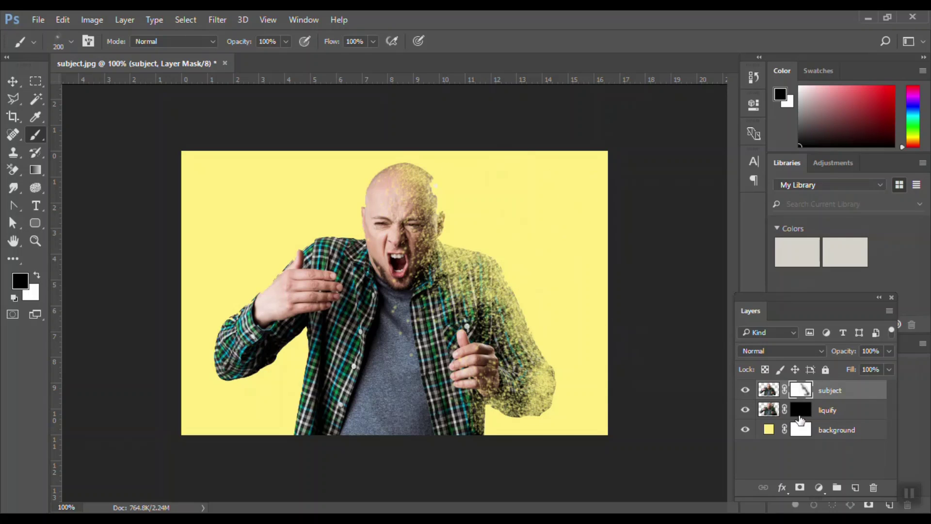
Step: Target the liquify layer's mask with white as the foreground colour and paint particles beside the head and neck
click(800, 415)
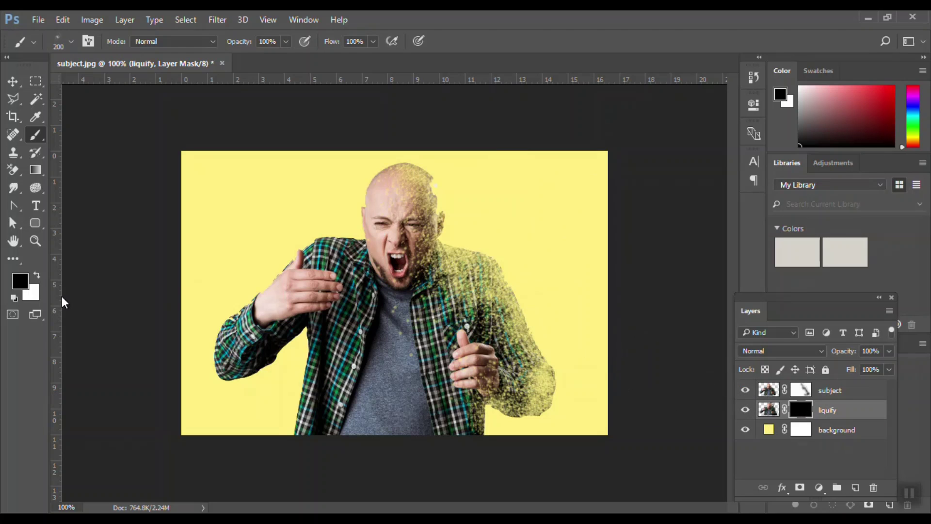
key(x)
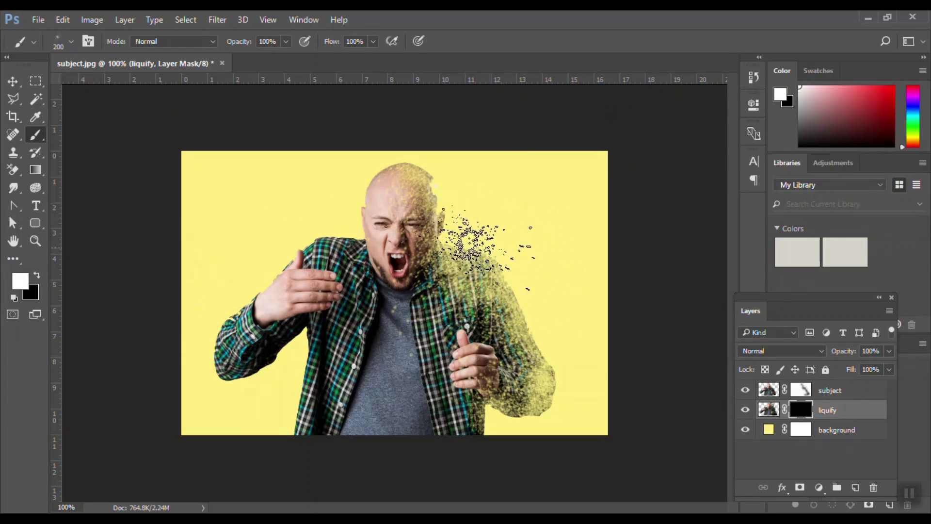
right_click(490, 228)
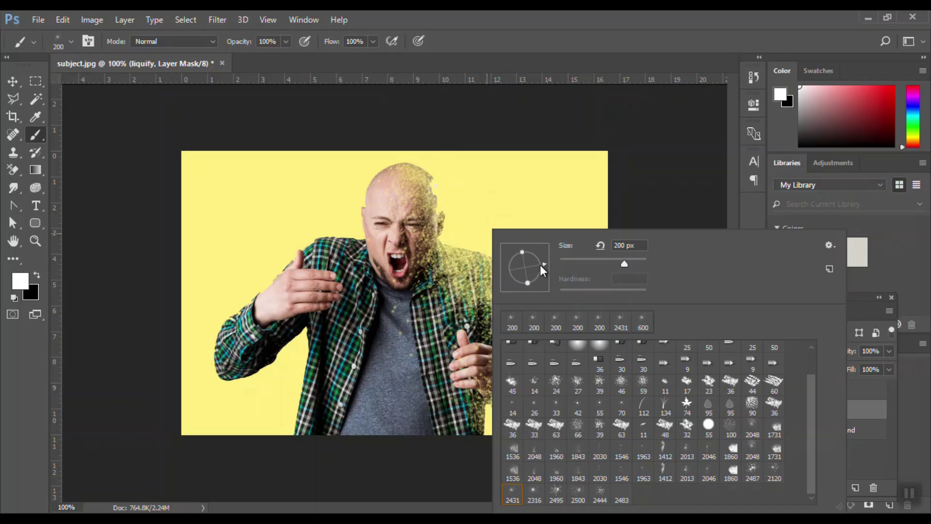
click(681, 175)
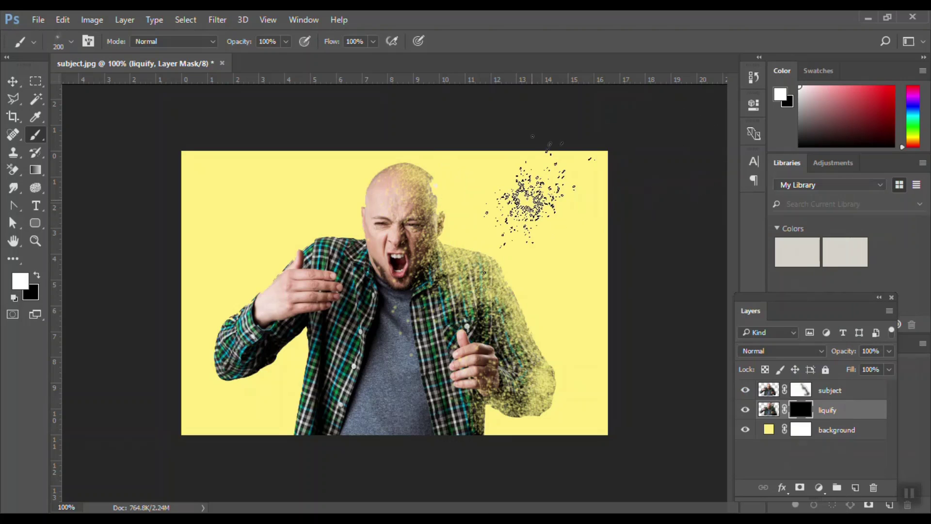
mouse_move(526, 201)
mouse_down()
mouse_move(449, 182)
mouse_move(486, 277)
mouse_move(426, 189)
mouse_move(434, 208)
mouse_move(433, 145)
mouse_move(498, 205)
mouse_move(427, 102)
mouse_move(489, 173)
mouse_move(529, 193)
mouse_move(469, 155)
mouse_move(454, 172)
mouse_move(452, 225)
mouse_move(558, 240)
mouse_move(463, 216)
mouse_move(470, 211)
mouse_move(547, 301)
mouse_up()
click(433, 165)
key(ctrl+z)
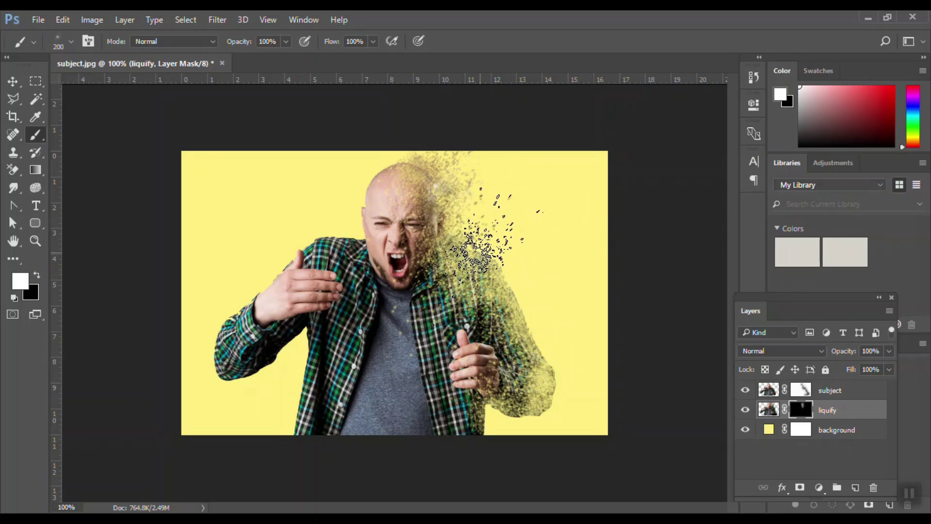
Step: Reveal the liquified spikes beside the right shoulder and sleeve by painting white particles on the liquify mask with a rotated brush tip
mouse_move(478, 250)
mouse_down()
mouse_move(555, 320)
mouse_move(516, 269)
mouse_move(537, 310)
mouse_up()
key(ctrl+z)
right_click(529, 291)
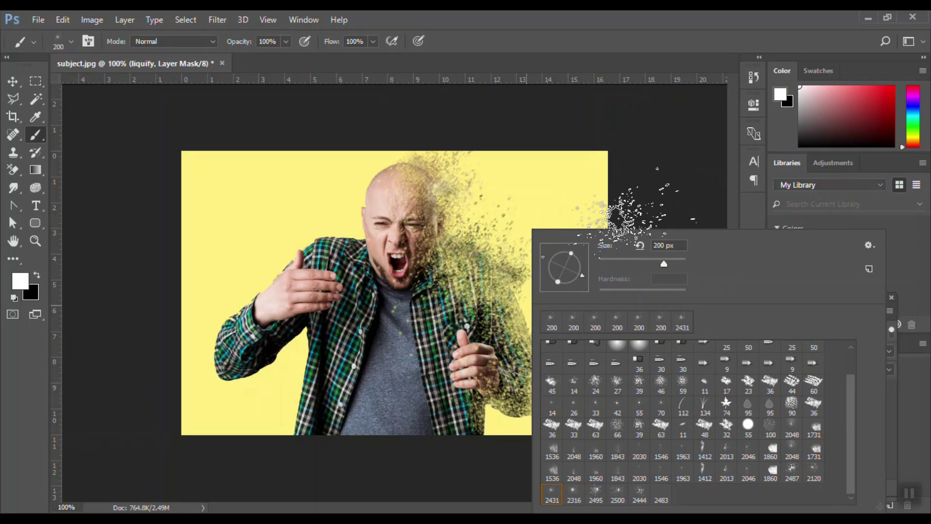
click(644, 184)
click(521, 310)
click(538, 327)
mouse_move(572, 364)
mouse_down()
mouse_move(582, 333)
mouse_move(561, 315)
mouse_move(549, 280)
mouse_up()
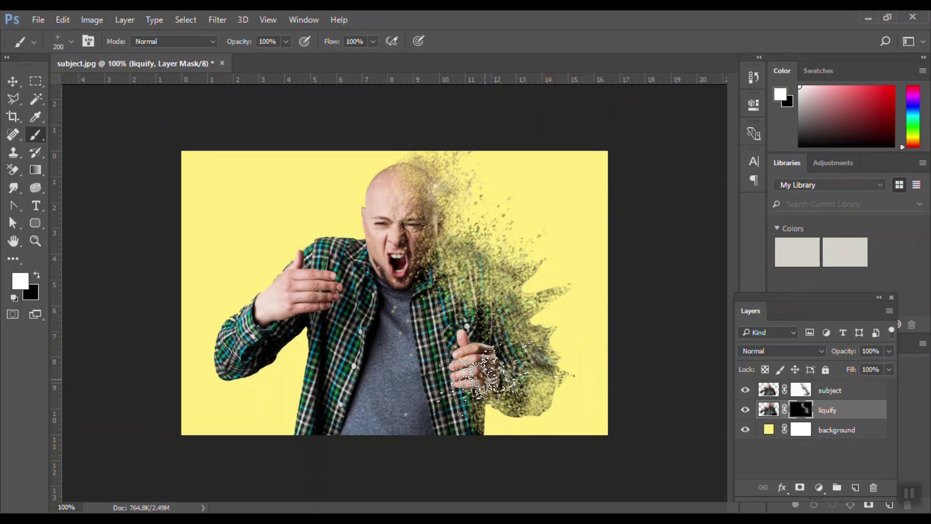
Step: Rotate the brush tip and paint white particles on the liquify mask beside the lower sleeve and shirt hem
right_click(485, 317)
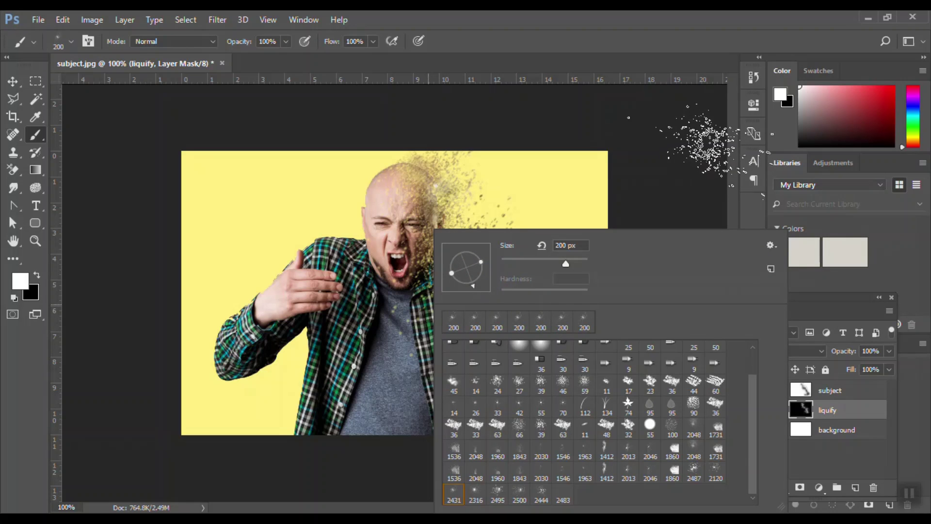
click(698, 155)
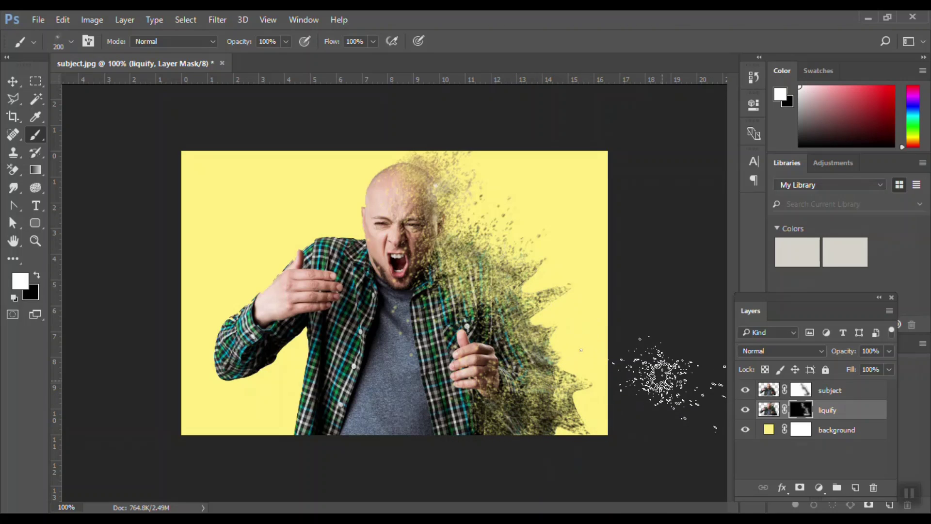
Step: Open the Liquify filter on the liquify layer's image and push the sleeve's spikes further outward with the 50-size Forward Warp brush
click(766, 410)
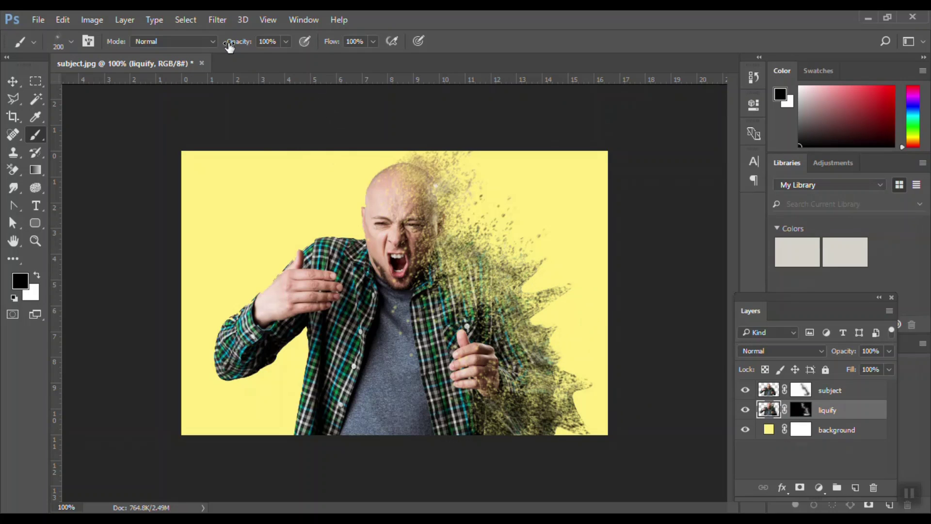
click(219, 19)
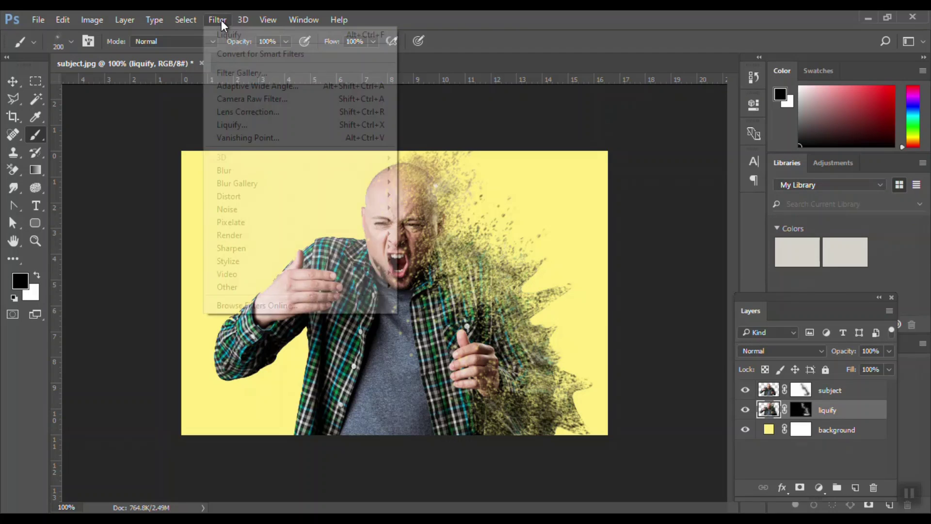
click(255, 127)
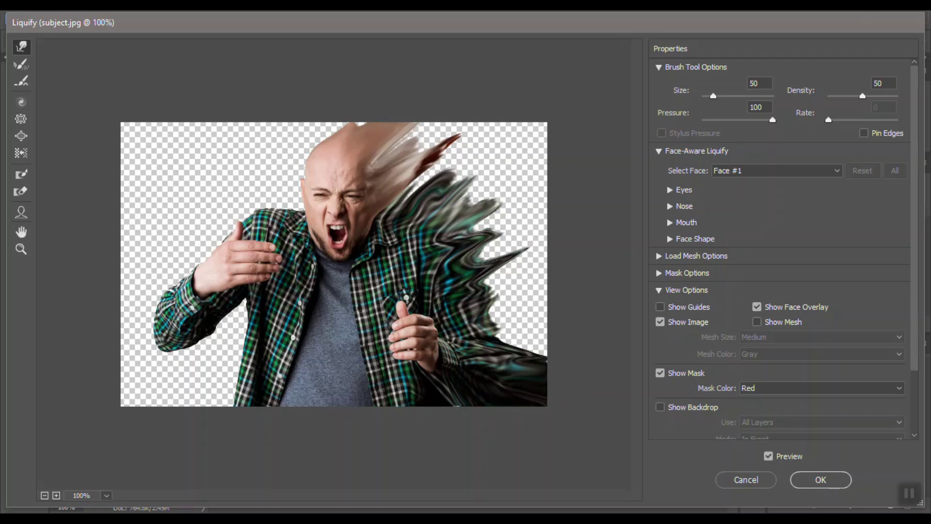
mouse_move(504, 313)
mouse_down()
mouse_move(587, 287)
mouse_move(489, 321)
mouse_move(605, 315)
mouse_up()
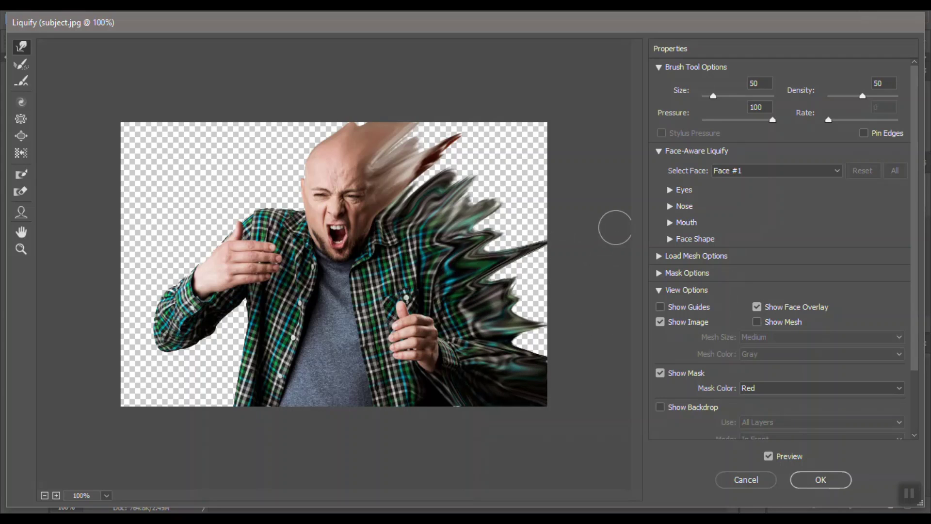
drag(467, 248, 553, 223)
drag(472, 226, 541, 183)
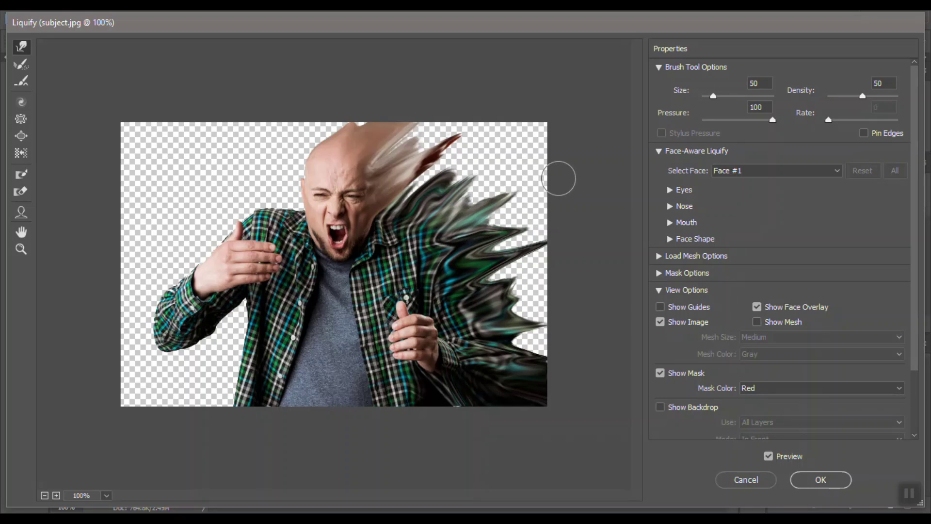
Step: Stretch the warped shoulder and collar area up and away from the body into longer spikes
mouse_move(480, 182)
mouse_down()
mouse_move(454, 186)
mouse_move(514, 109)
mouse_up()
drag(483, 192, 544, 138)
mouse_move(473, 188)
mouse_down()
mouse_move(519, 141)
mouse_move(519, 162)
mouse_up()
drag(432, 228, 539, 148)
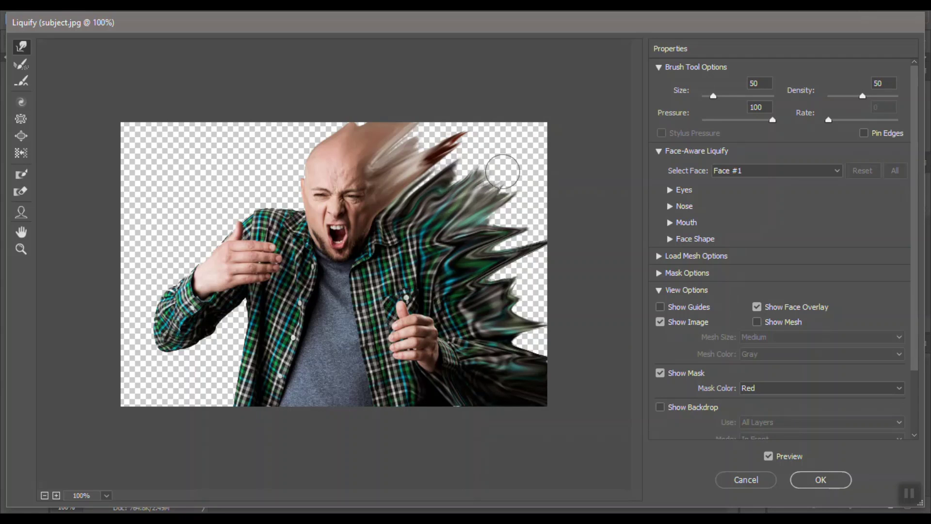
drag(407, 154, 510, 78)
mouse_move(432, 186)
mouse_down()
mouse_move(439, 167)
mouse_move(524, 129)
mouse_up()
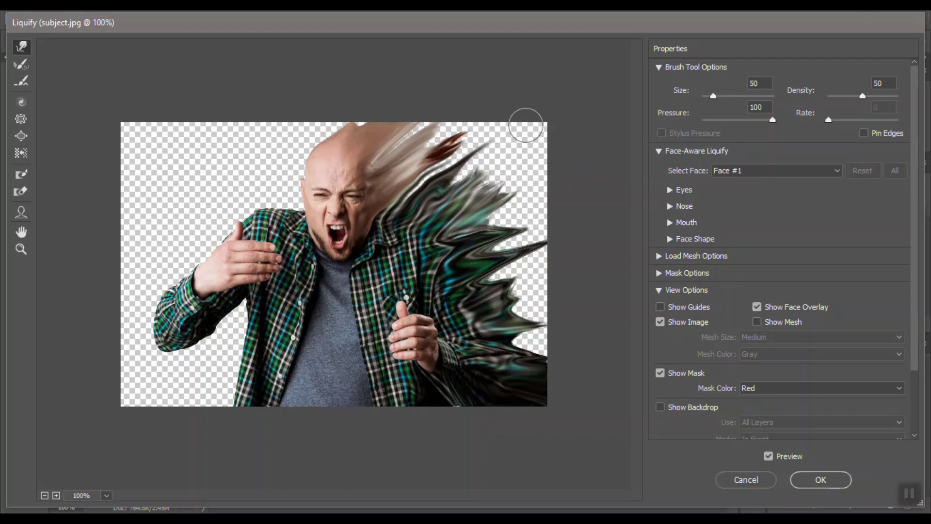
Step: Push the elbow and lower sleeve spikes out to the canvas edge and apply the Liquify warp
mouse_move(492, 278)
mouse_down()
mouse_move(604, 245)
mouse_move(606, 253)
mouse_up()
drag(502, 327, 581, 293)
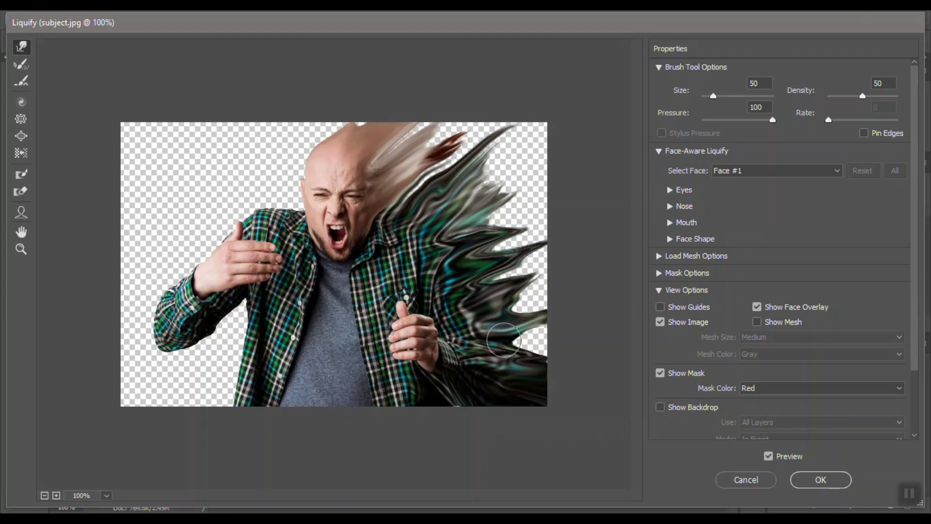
drag(504, 339, 566, 340)
click(819, 479)
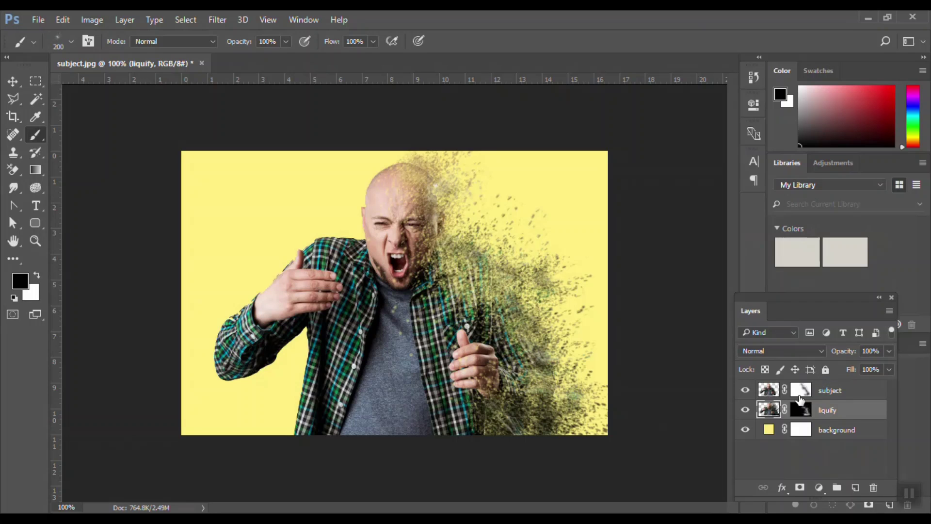
Step: Target the subject layer's mask with black as the foreground colour and rotate the 200 px particle brush tip beside the face
click(800, 394)
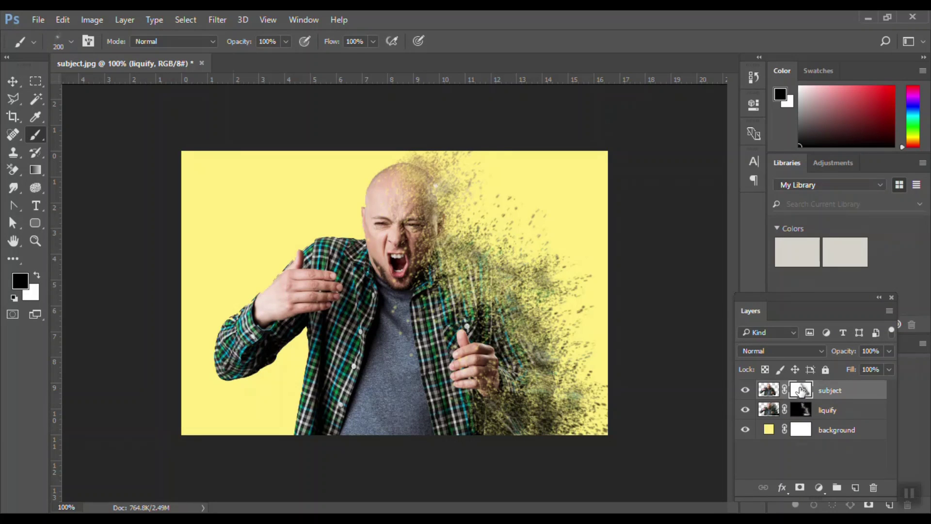
key(x)
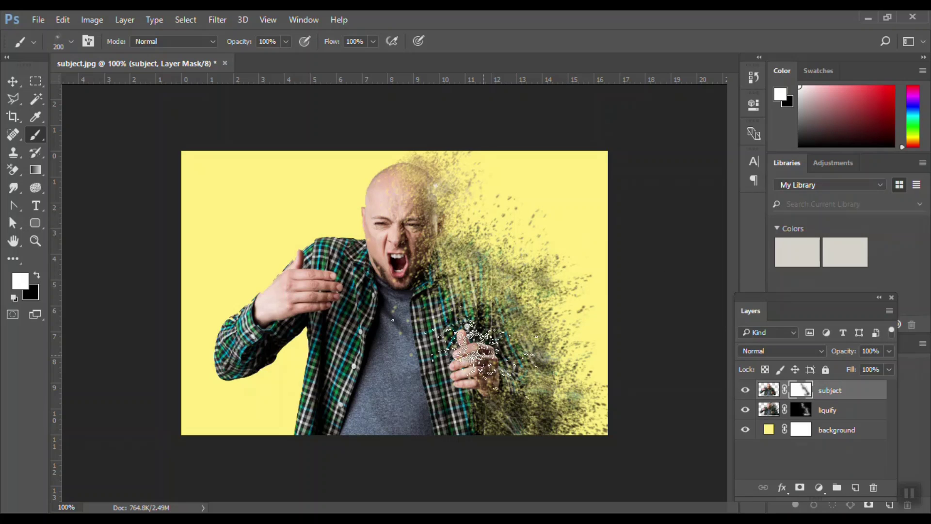
key(x)
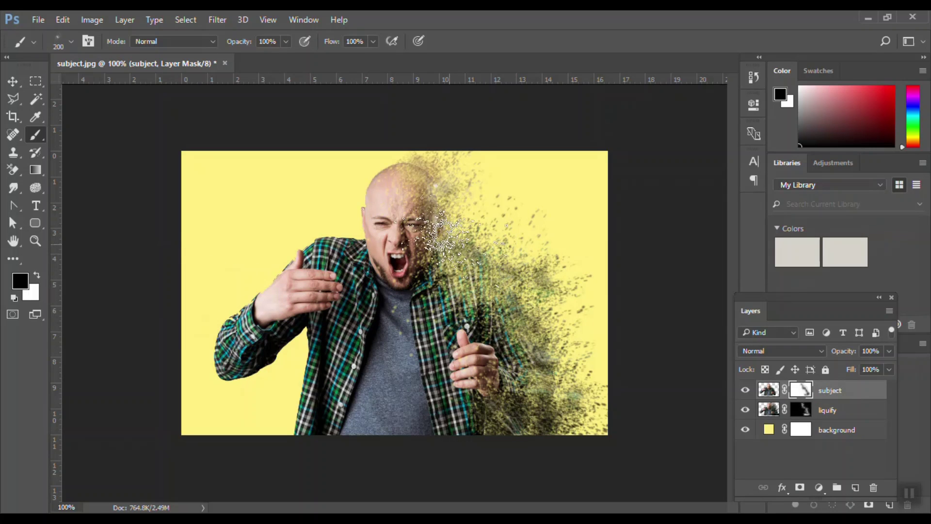
right_click(450, 274)
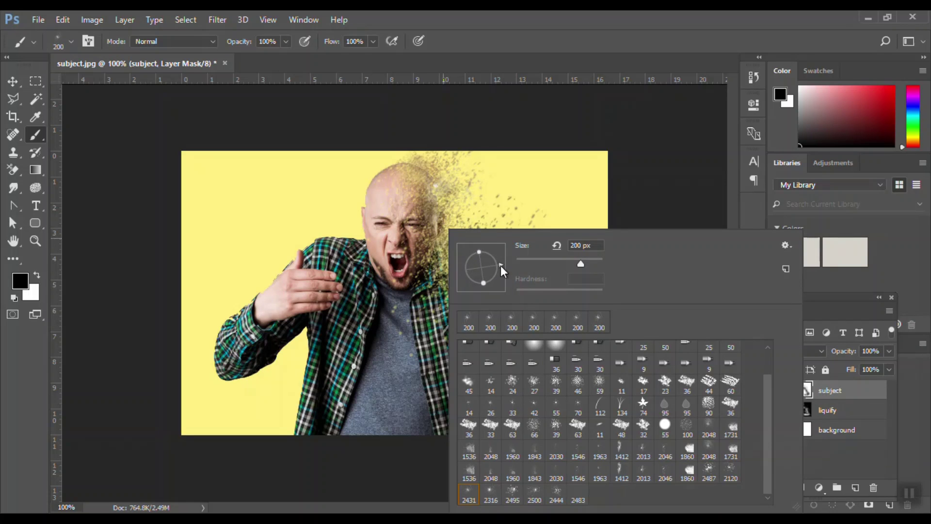
click(633, 205)
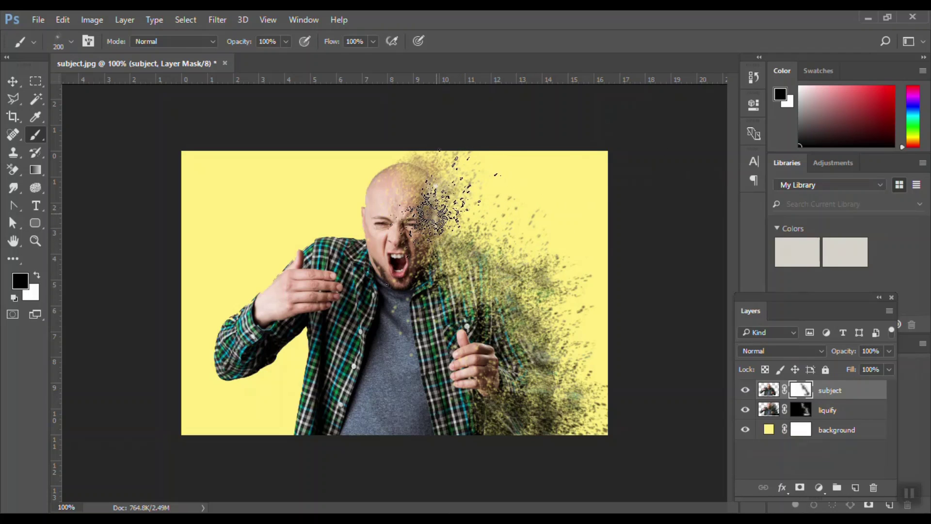
Step: Target the liquify layer's mask with white and paint more particles beside the head, neck and shoulder
click(799, 416)
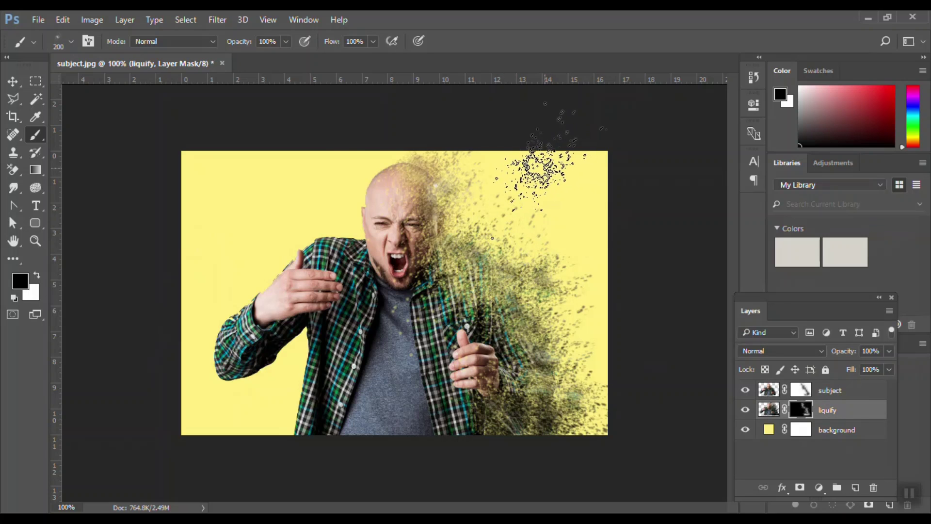
key(x)
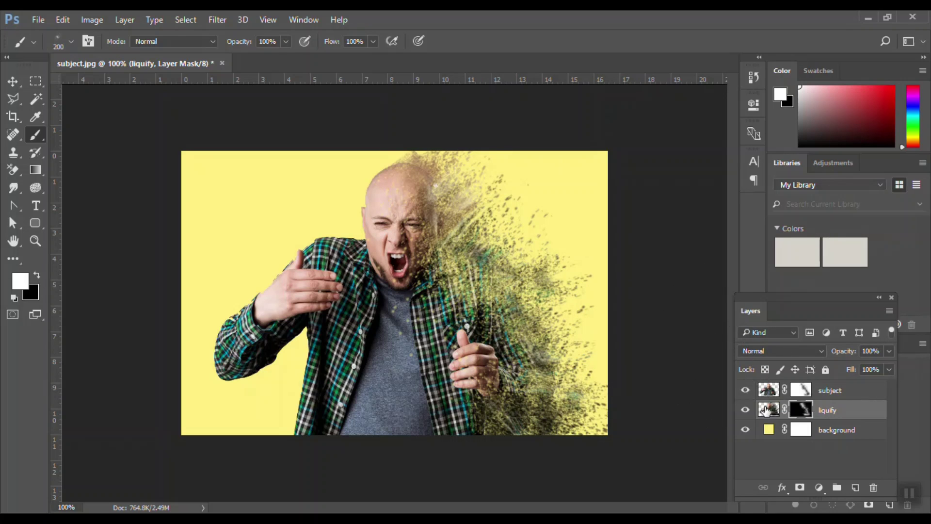
Step: Run Liquify on the liquify layer's image again, warping the shirt shoulder beside the neck up and outward
click(768, 409)
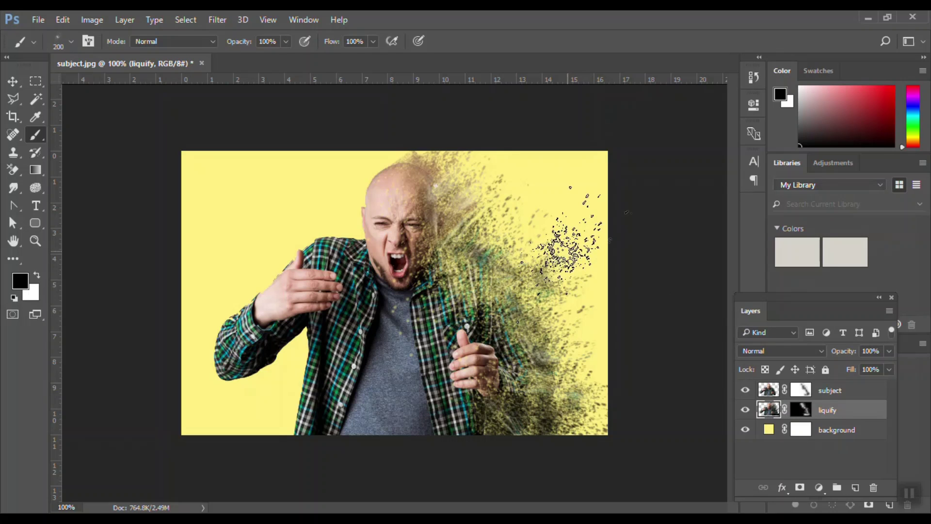
click(217, 19)
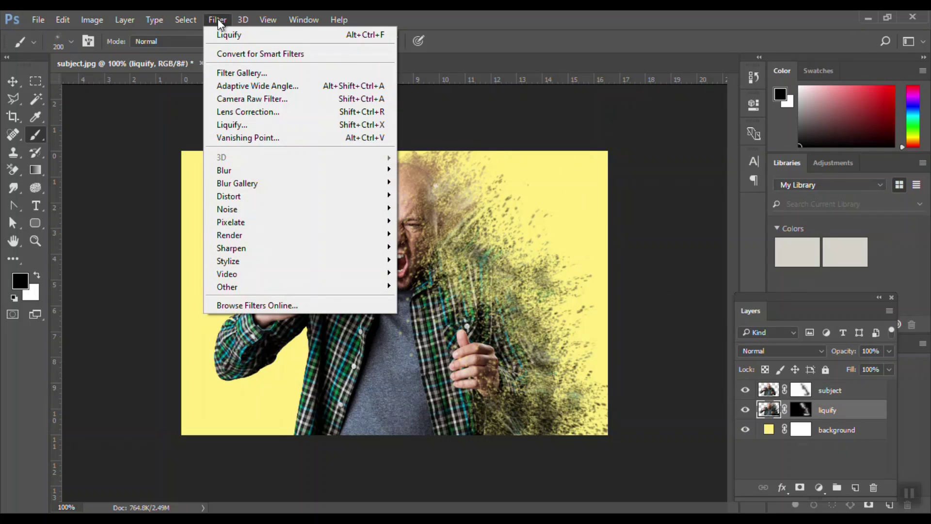
click(241, 127)
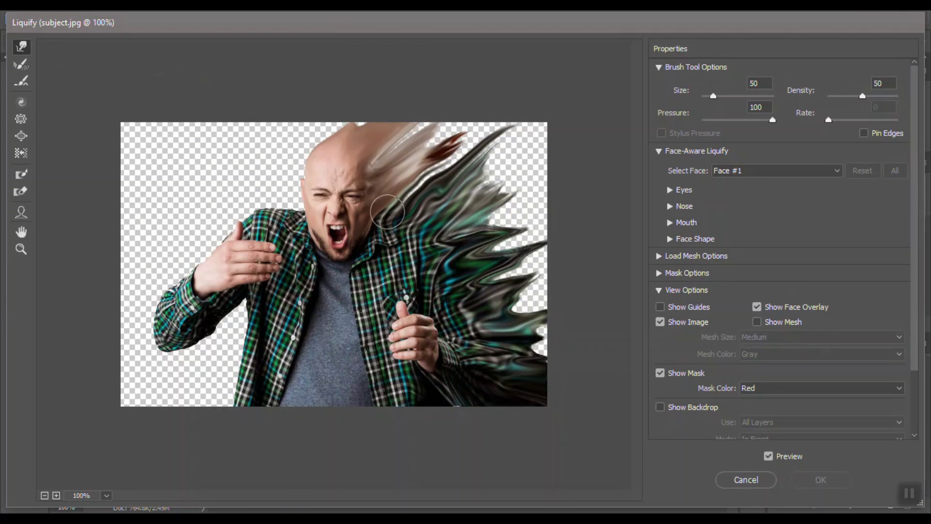
mouse_move(388, 211)
mouse_down()
mouse_move(501, 185)
mouse_move(436, 179)
mouse_up()
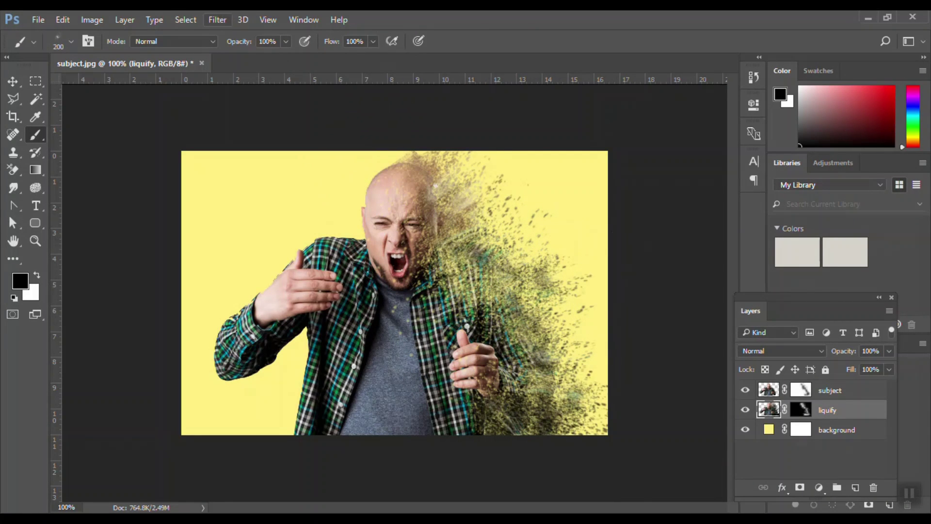
Step: Apply another Liquify pass to the liquify layer, refining the warped shirt around the shoulder
click(218, 19)
click(241, 125)
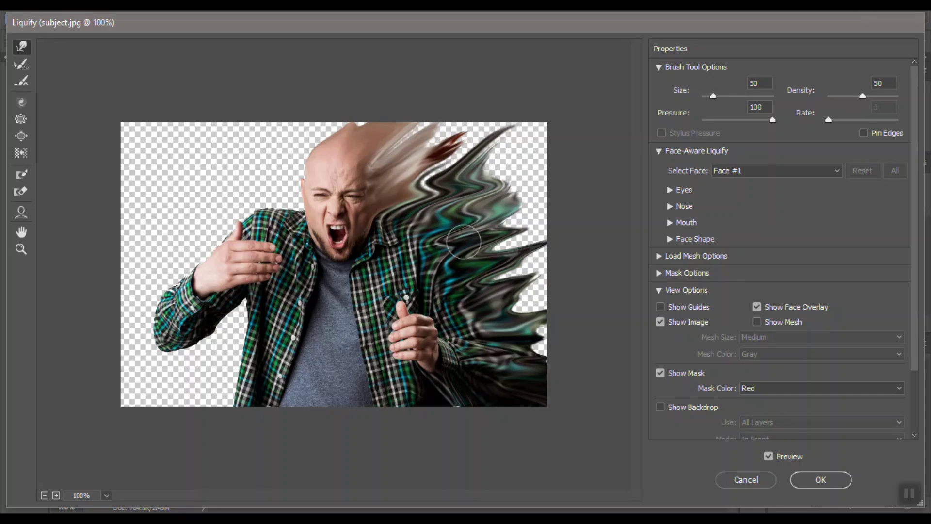
click(821, 480)
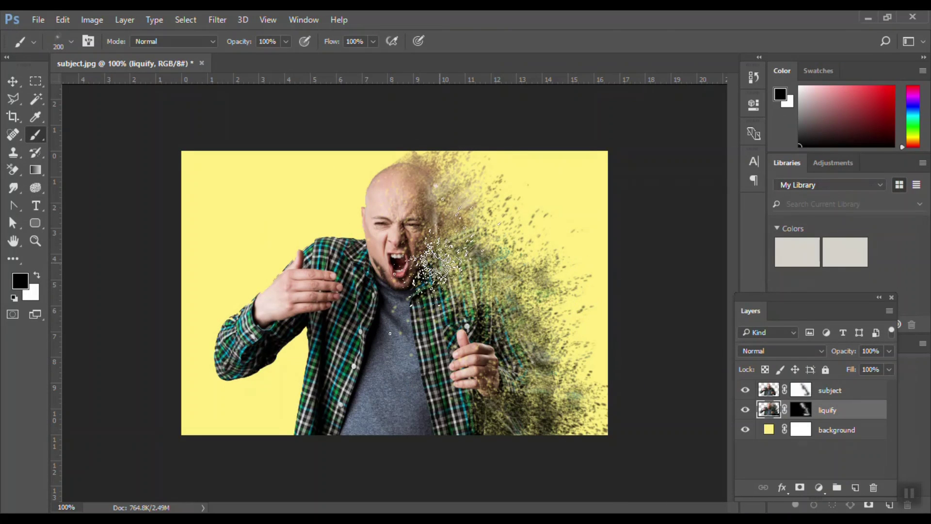
Step: Use Liquify once more to push the shirt collar beside the neck towards the canvas's upper-right corner, and apply it
click(217, 20)
click(320, 124)
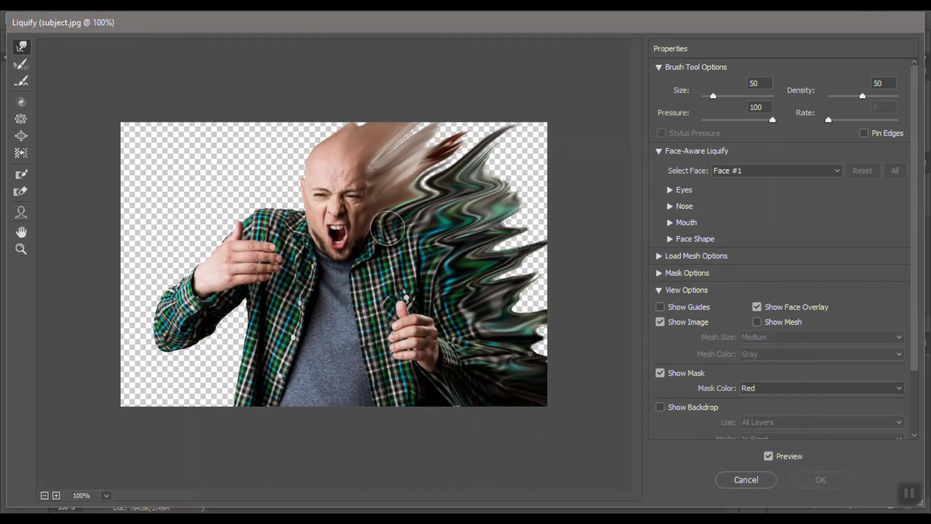
drag(386, 220, 552, 133)
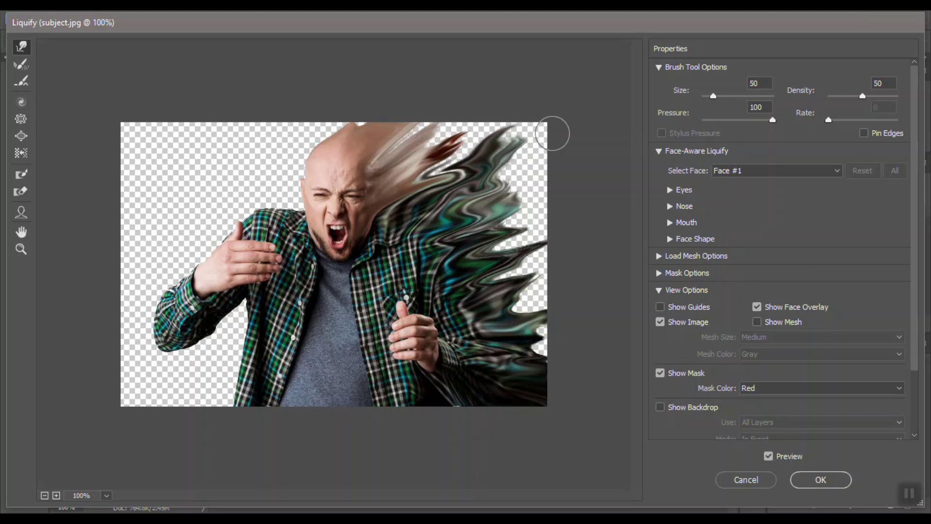
click(812, 477)
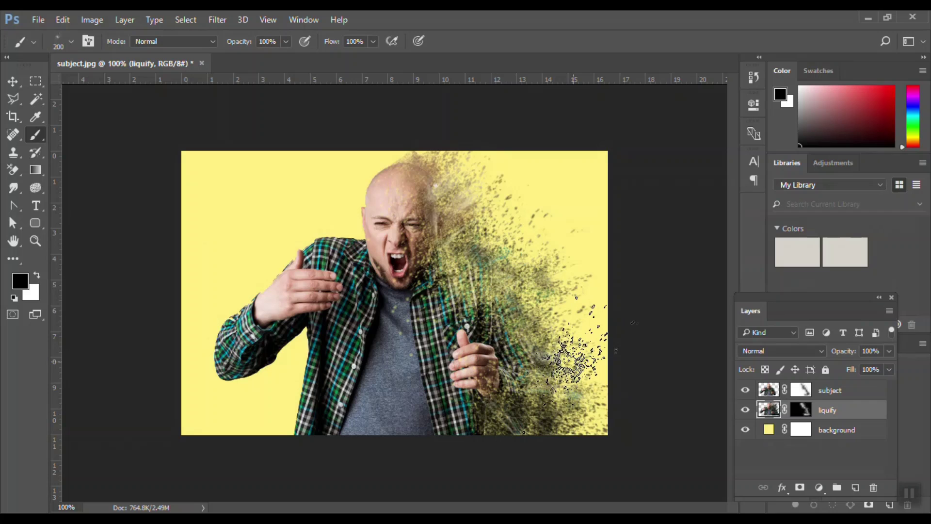